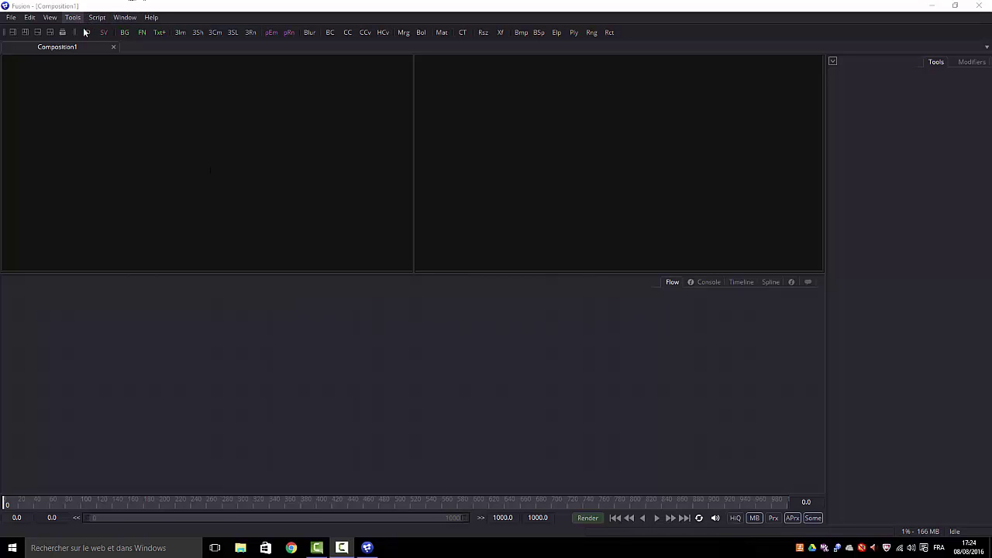
Add a Background tool to the empty flow and show it in the first viewer.
right_click(265, 387)
mouse_move(306, 191)
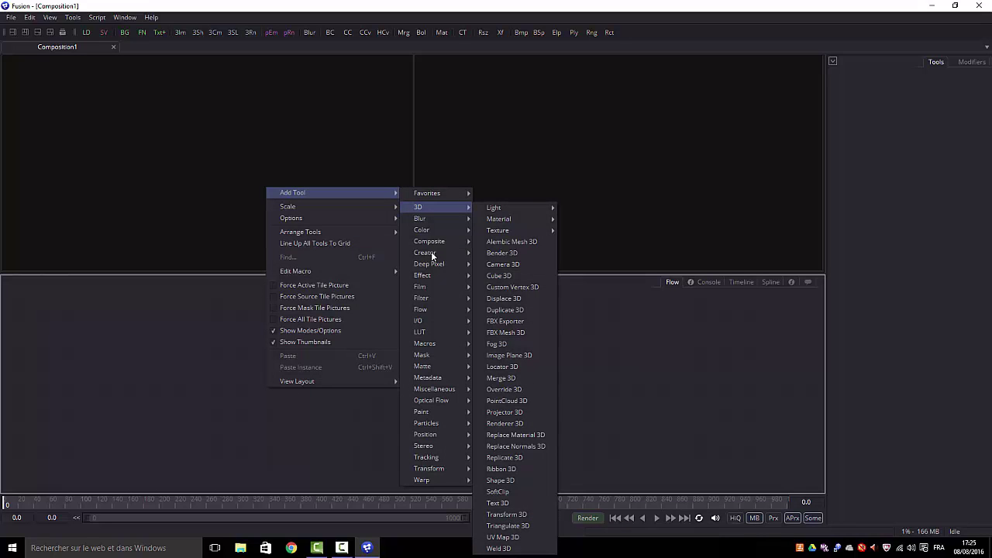
mouse_move(426, 253)
click(496, 254)
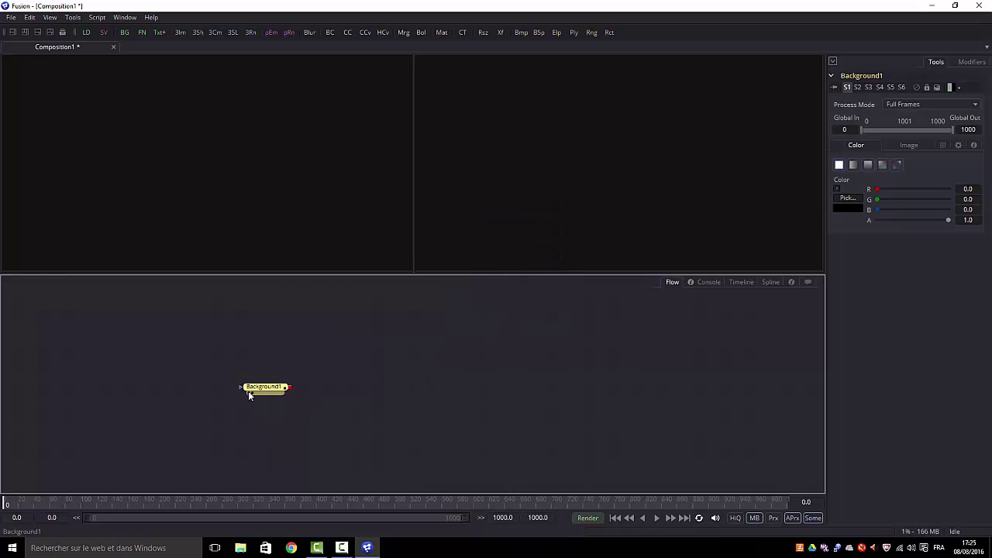
drag(249, 396, 132, 98)
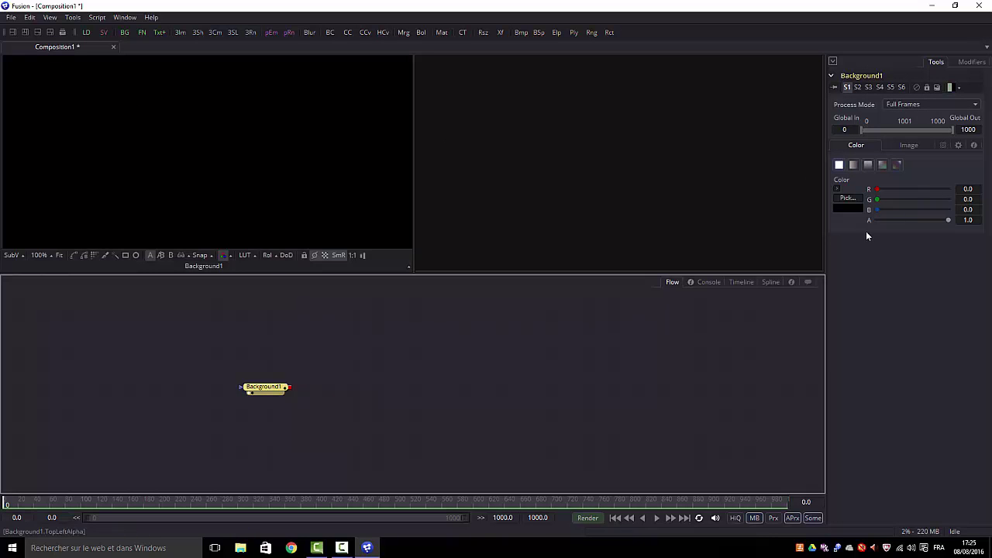
Set the background colour to white (#ffffff).
click(853, 203)
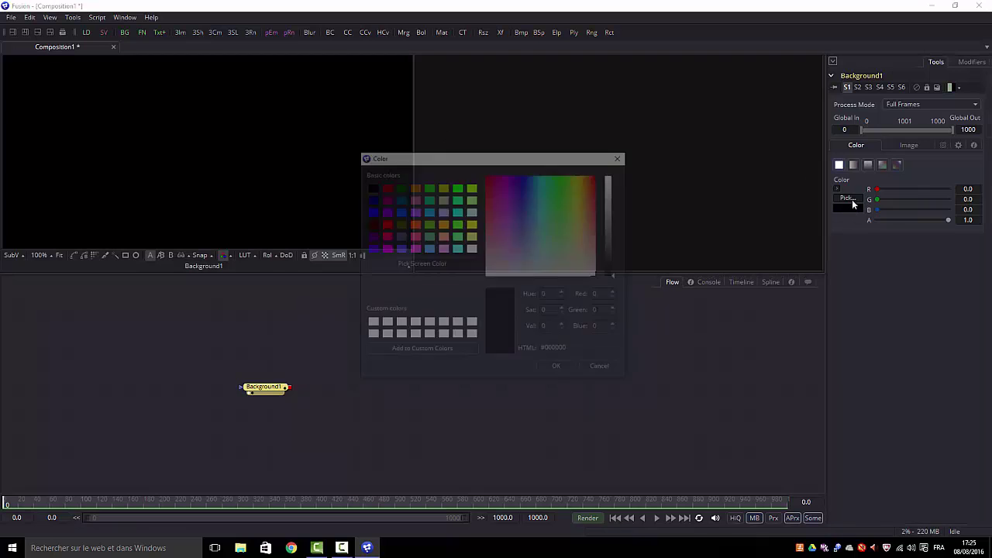
click(371, 324)
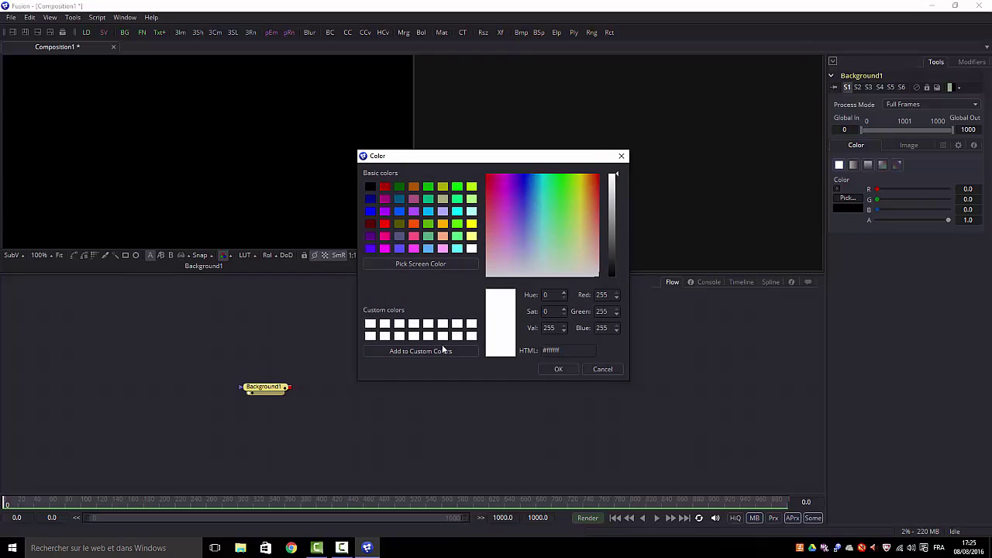
click(554, 369)
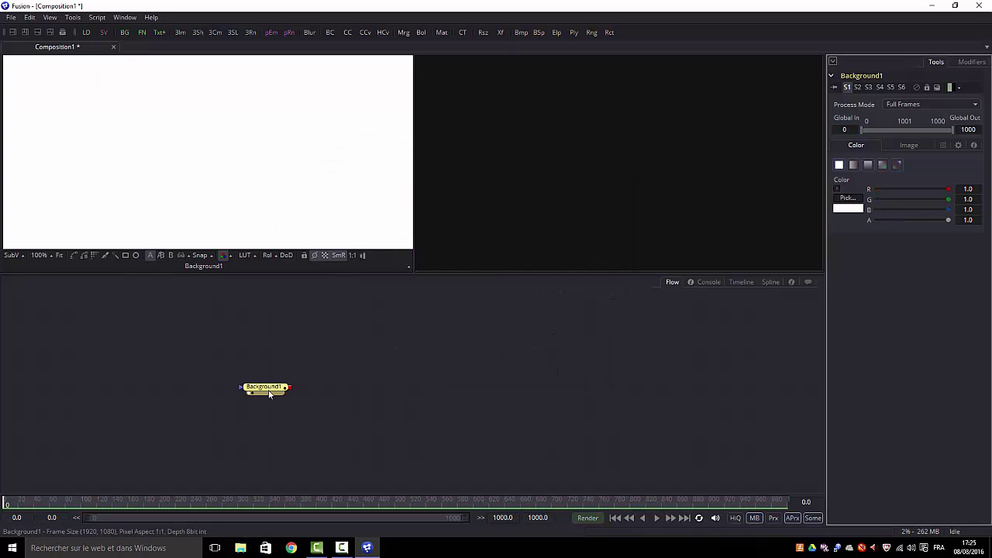
Mask the background with a rectangle about 0.22 wide and 0.14 high, centred at about X 0.18, Y 0.74.
click(125, 256)
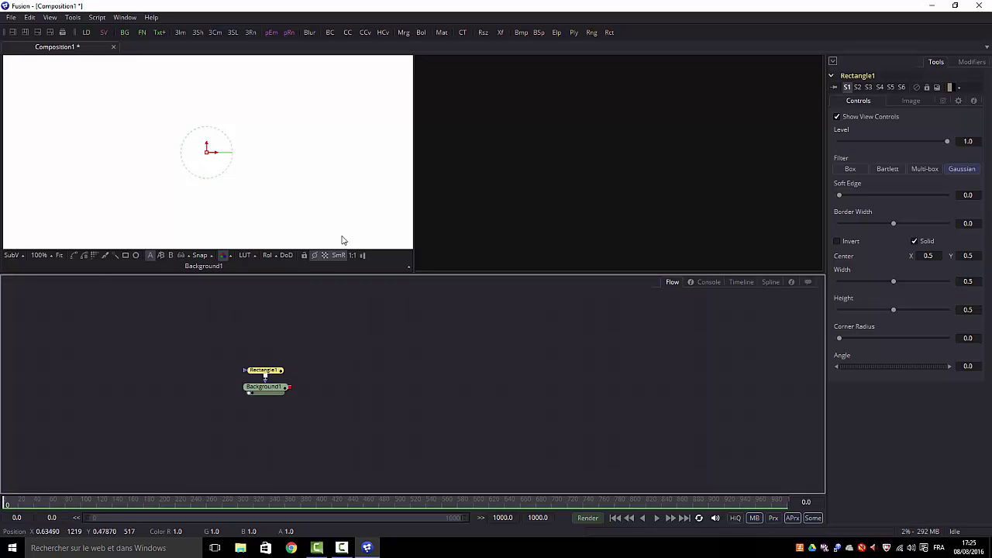
click(59, 256)
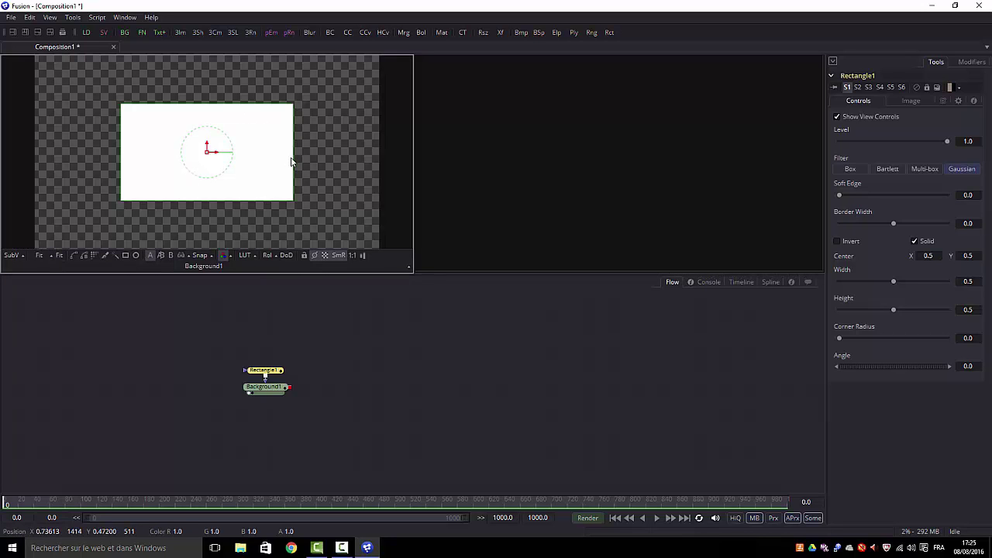
drag(293, 161, 247, 164)
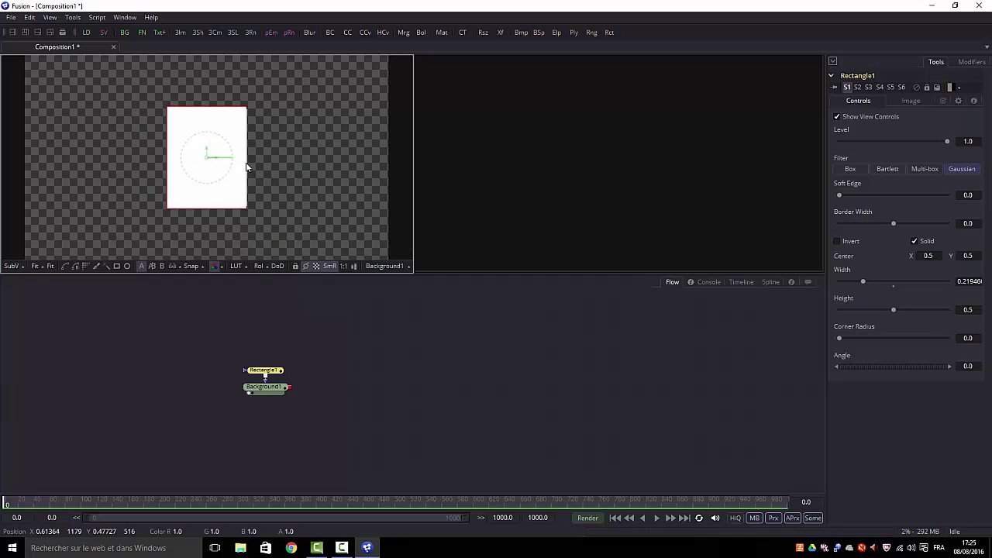
drag(205, 113, 91, 107)
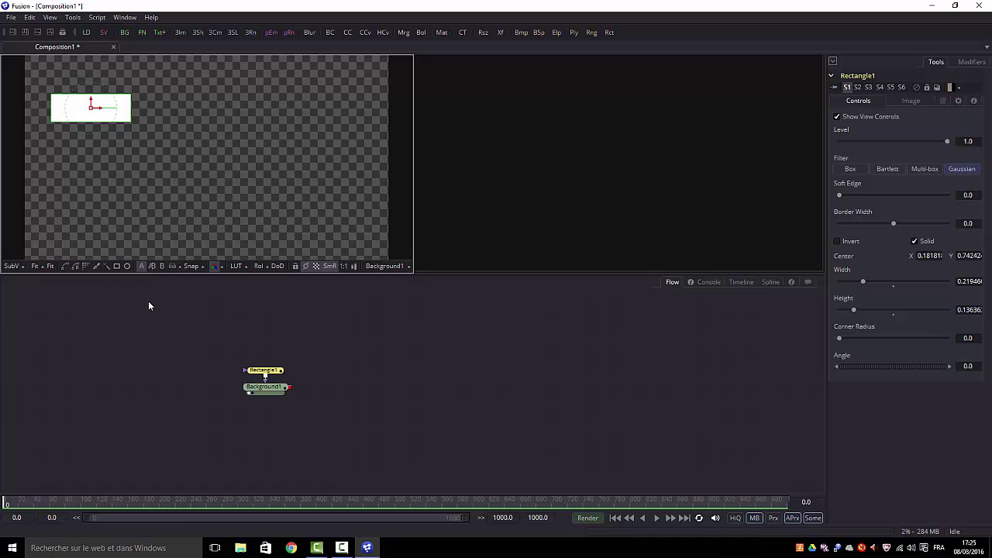
Add a second rectangle mask about 0.20 wide and 0.22 high, centred at about X 0.63, Y 0.5.
click(116, 266)
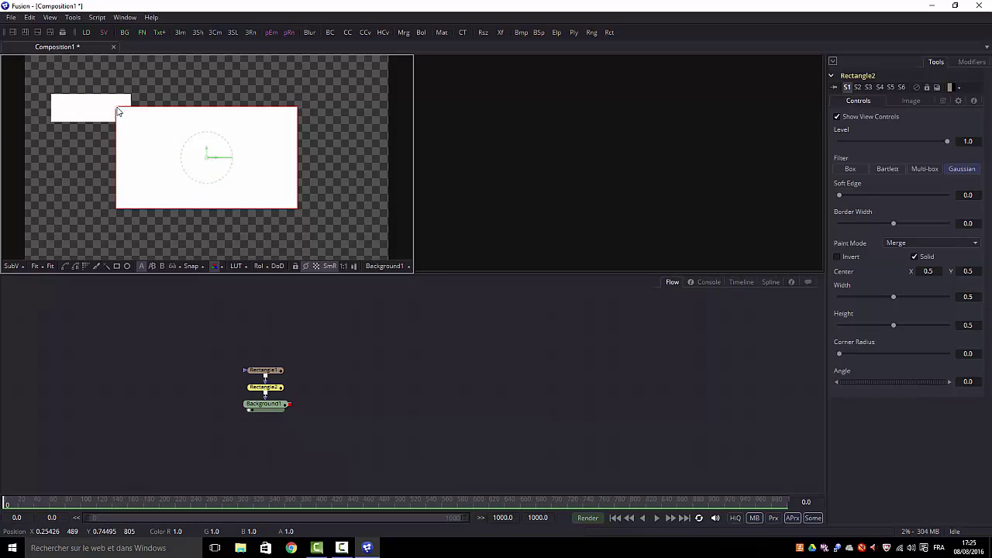
drag(117, 107, 169, 135)
drag(218, 163, 266, 163)
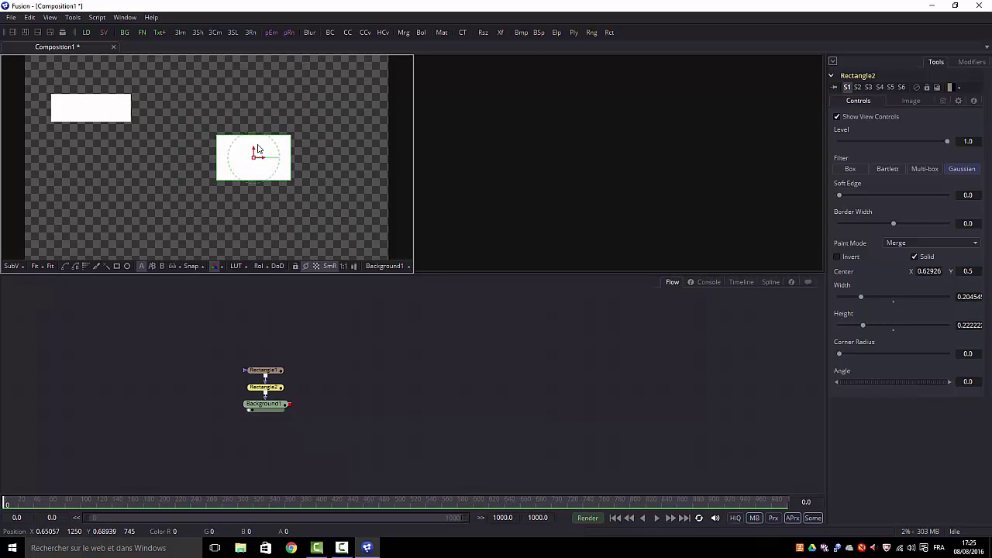
Add a third rectangle mask about 0.24 by 0.14, set its angle to -90, and centre it at about X 0.39, Y 0.35.
click(117, 266)
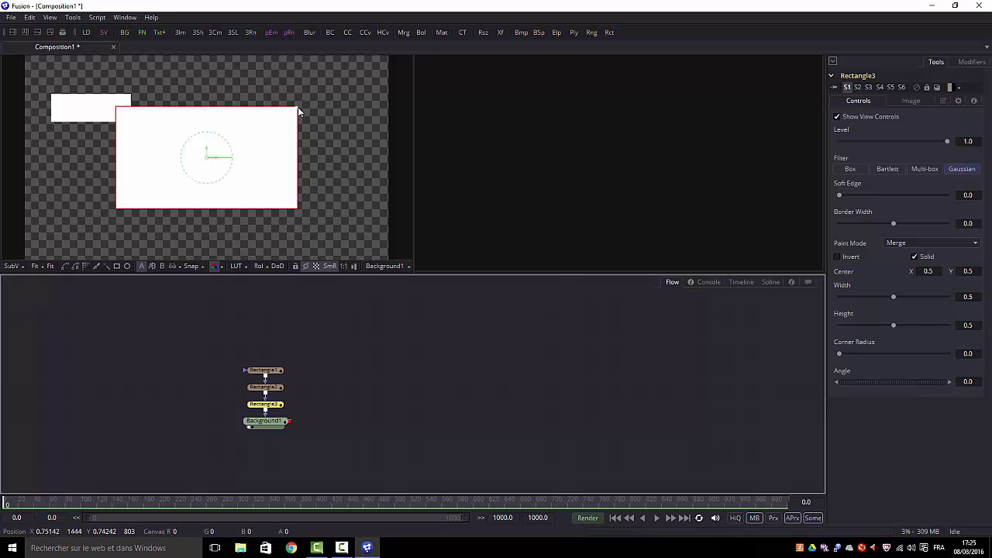
drag(298, 107, 223, 194)
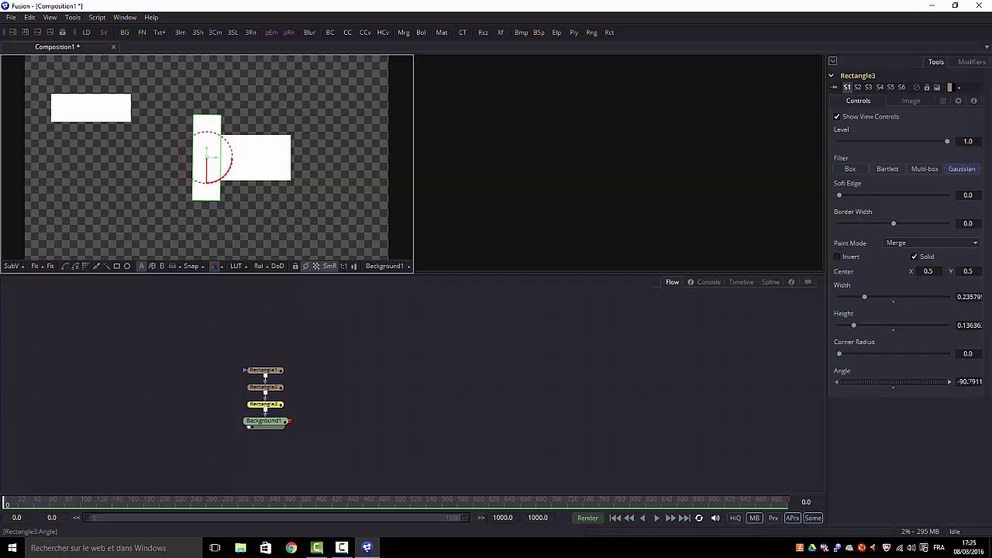
double_click(969, 381)
text(-90.)
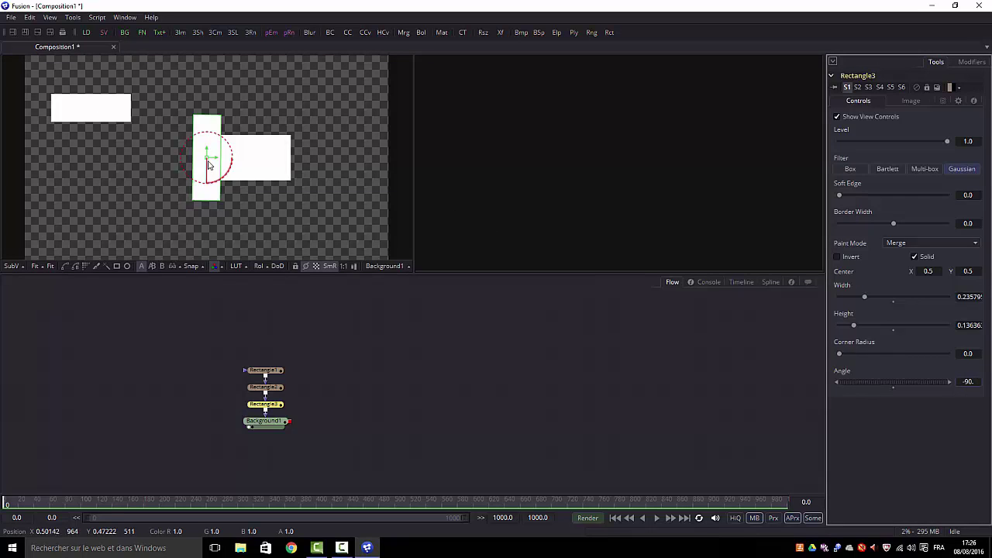
drag(208, 164, 167, 195)
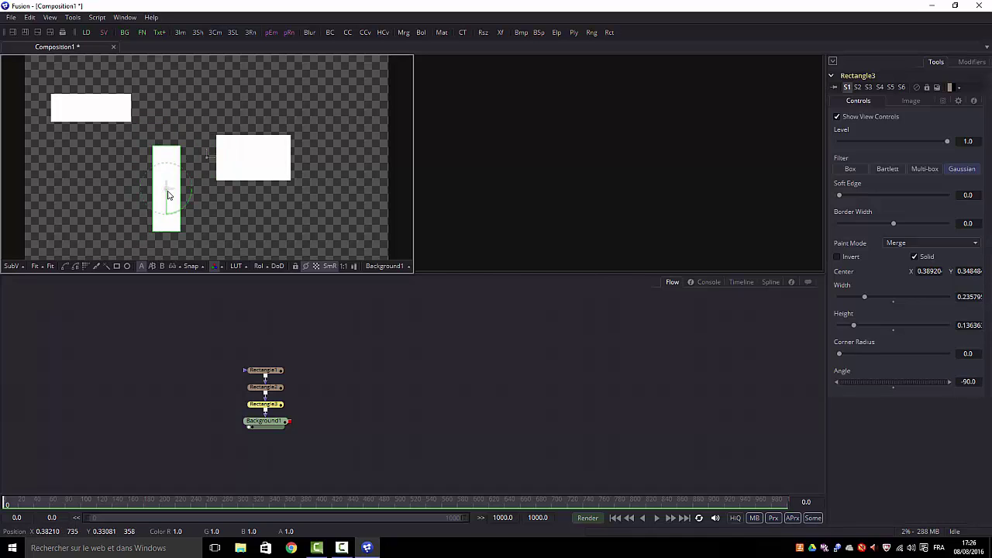
click(371, 365)
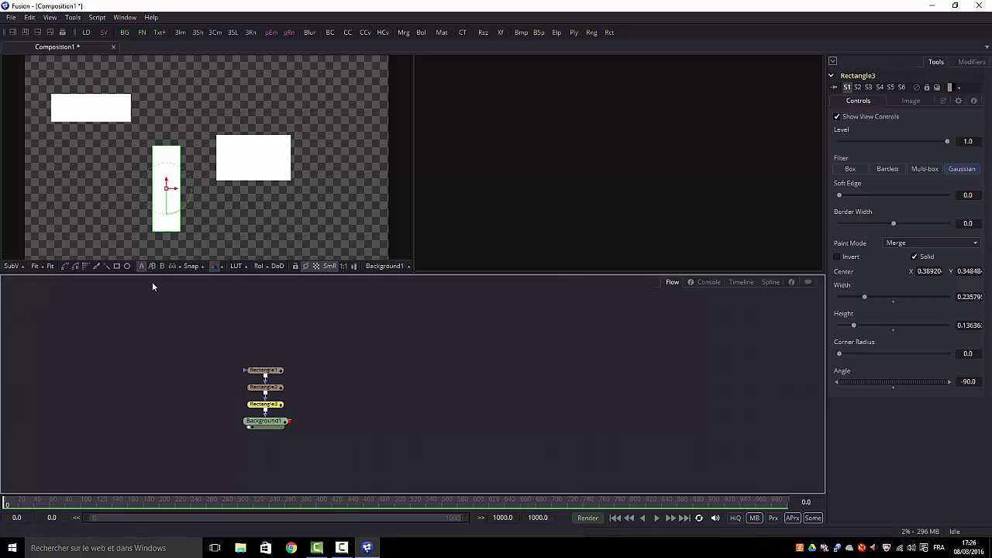
Add an ellipse mask with width and height 0.1, centred at about X 0.84, Y 0.74.
click(127, 265)
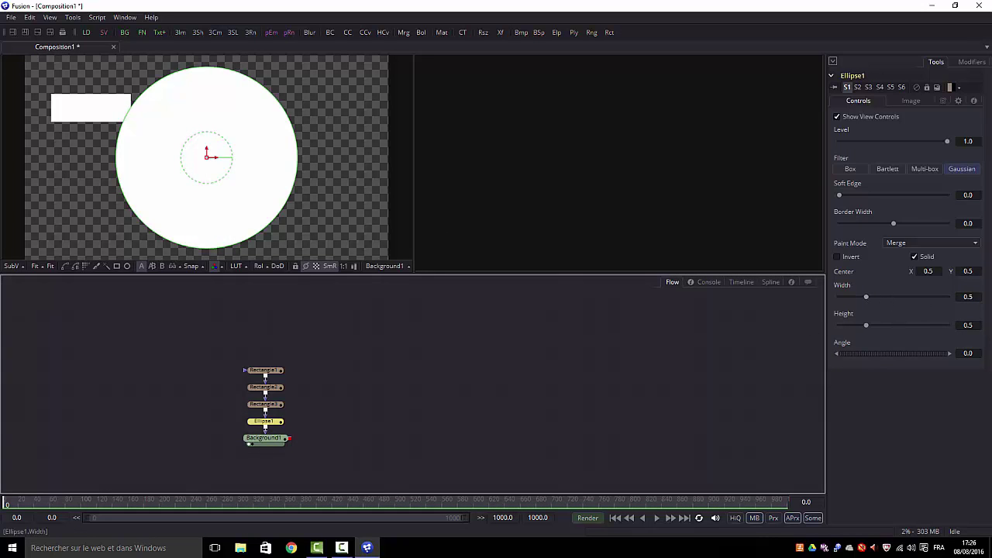
click(967, 297)
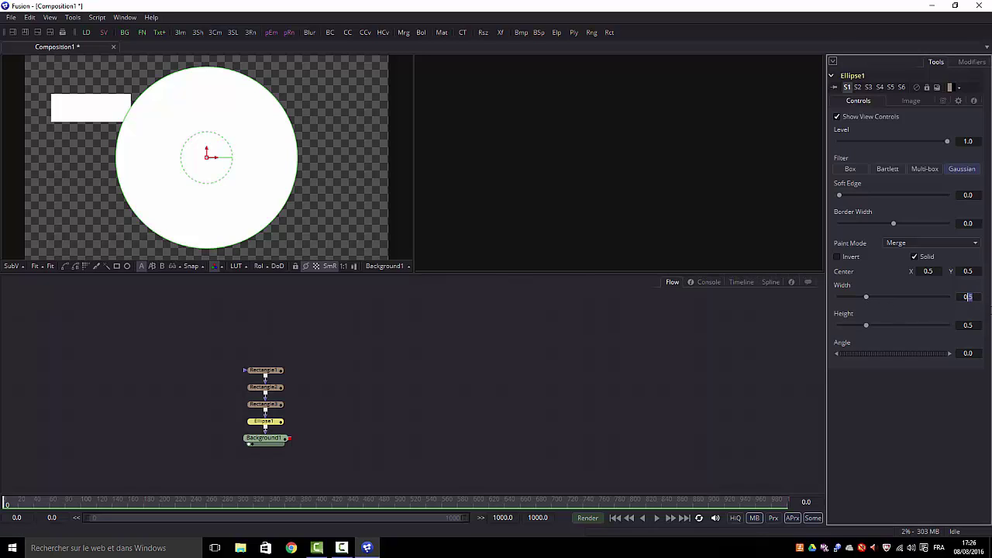
text(01)
key(Tab)
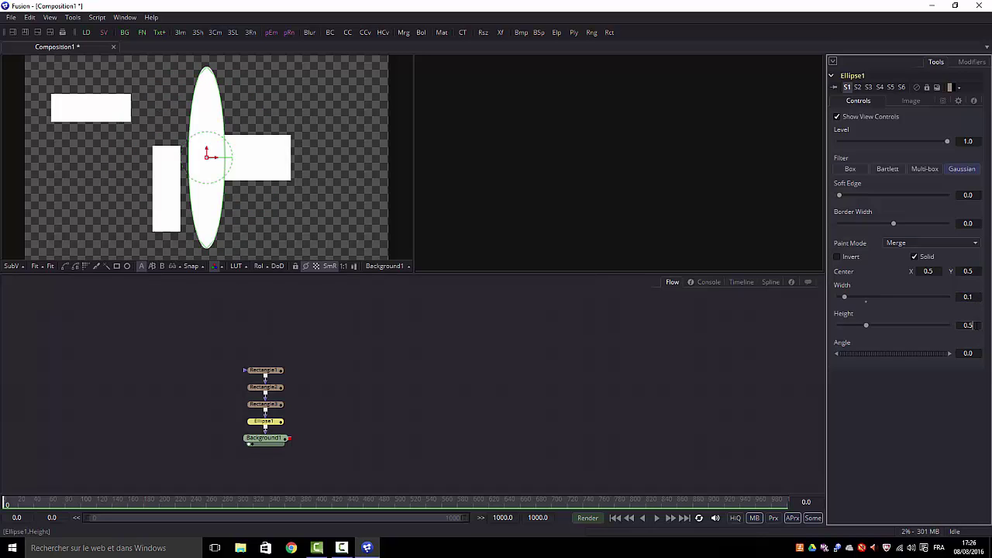
text(0.1)
key(Return)
click(357, 232)
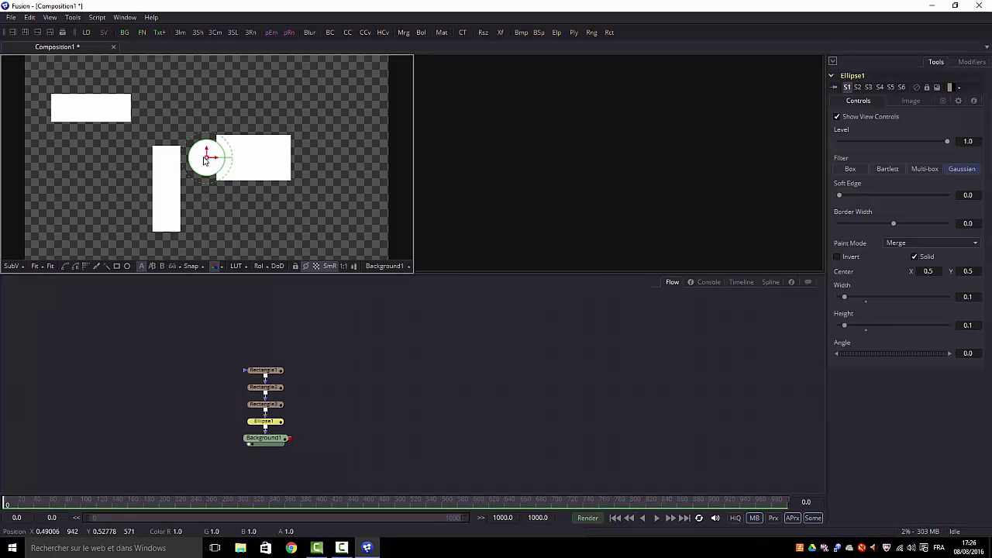
drag(207, 160, 333, 114)
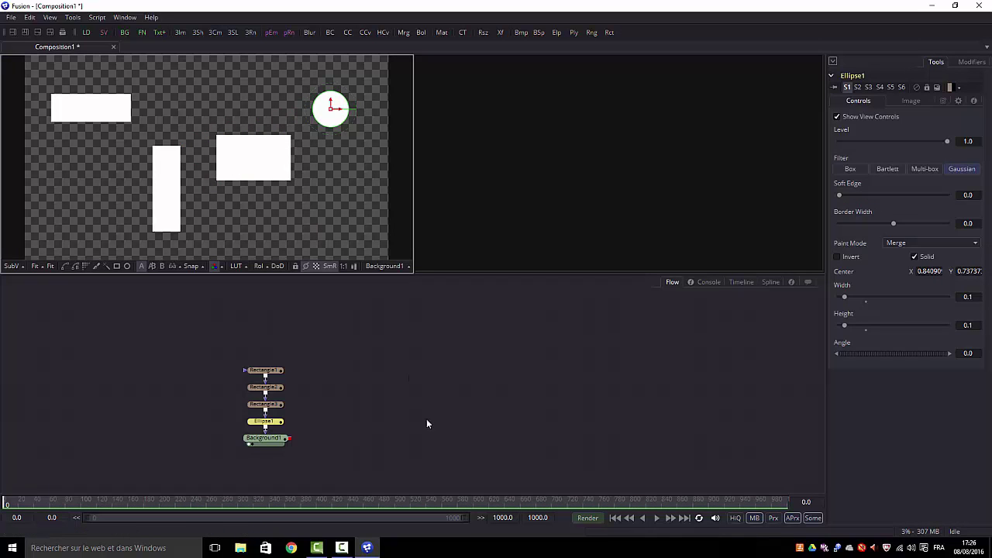
Add an unconnected Image Plane 3D in an empty area of the flow and show it in the second viewer.
click(430, 438)
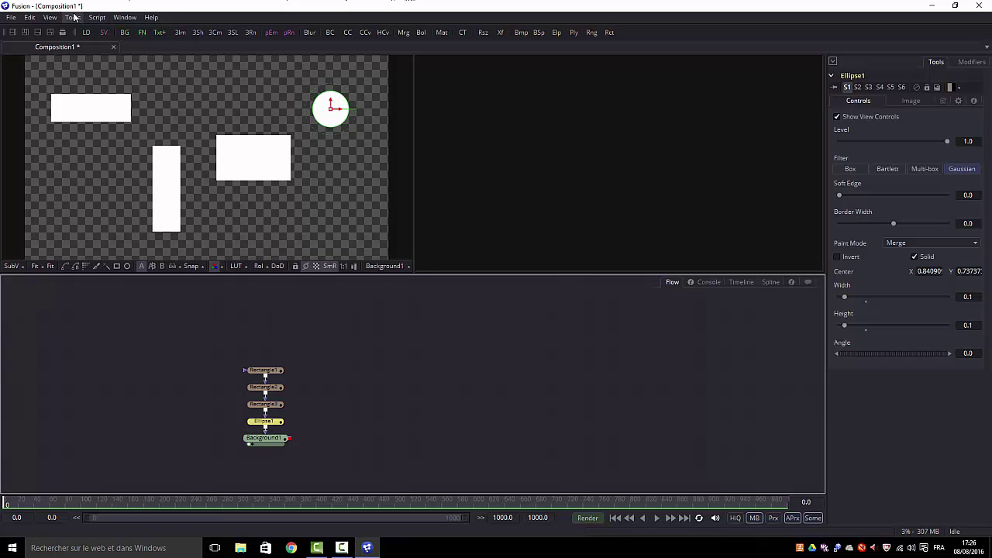
click(422, 373)
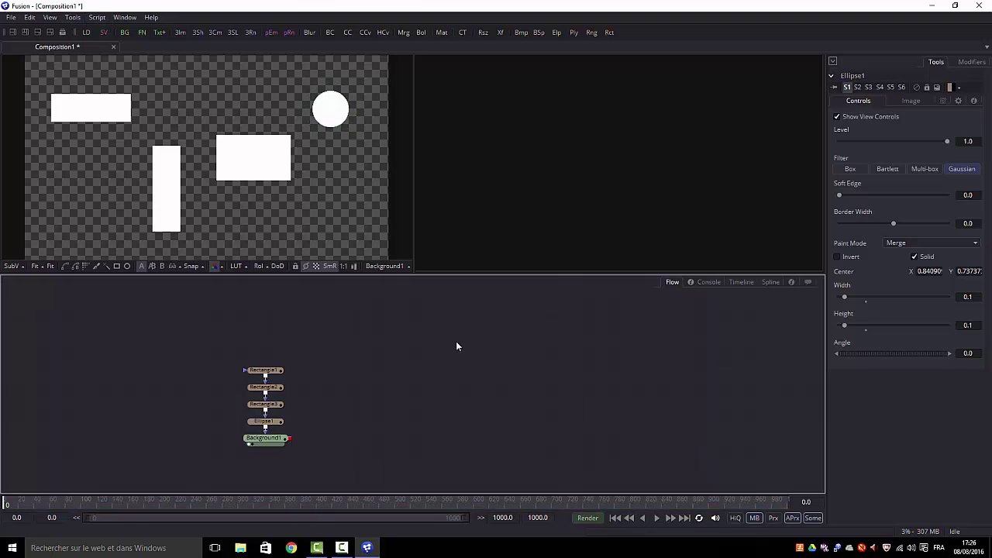
click(74, 18)
mouse_move(85, 36)
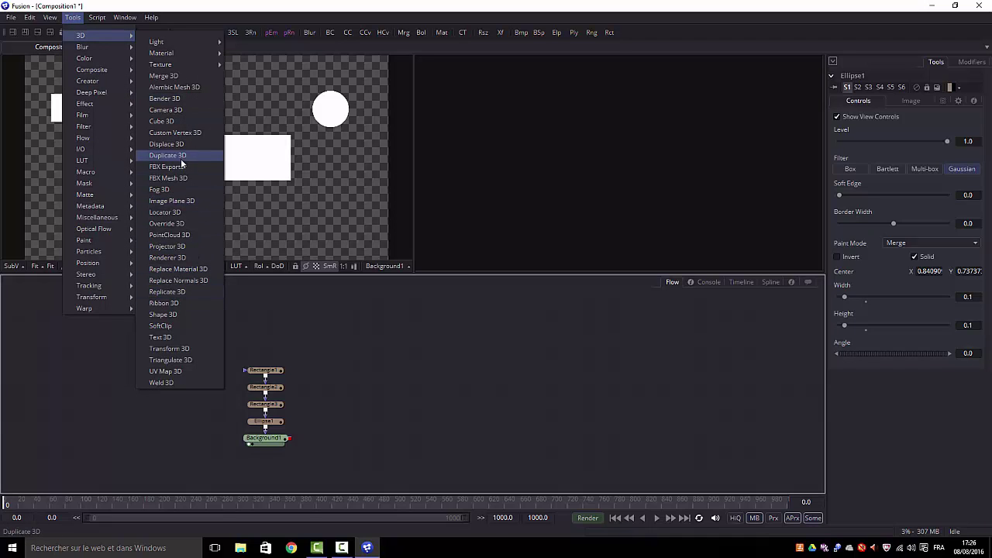
click(172, 201)
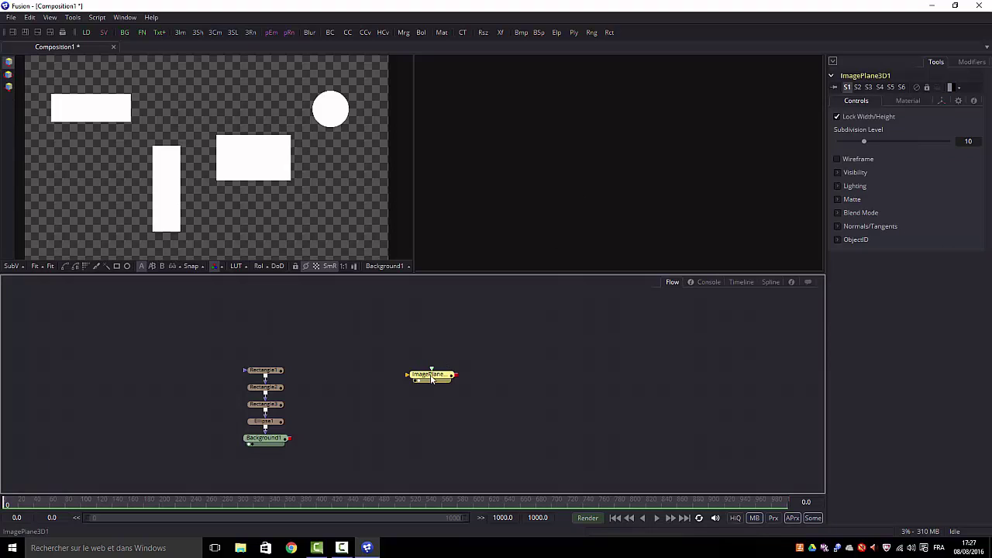
key(2)
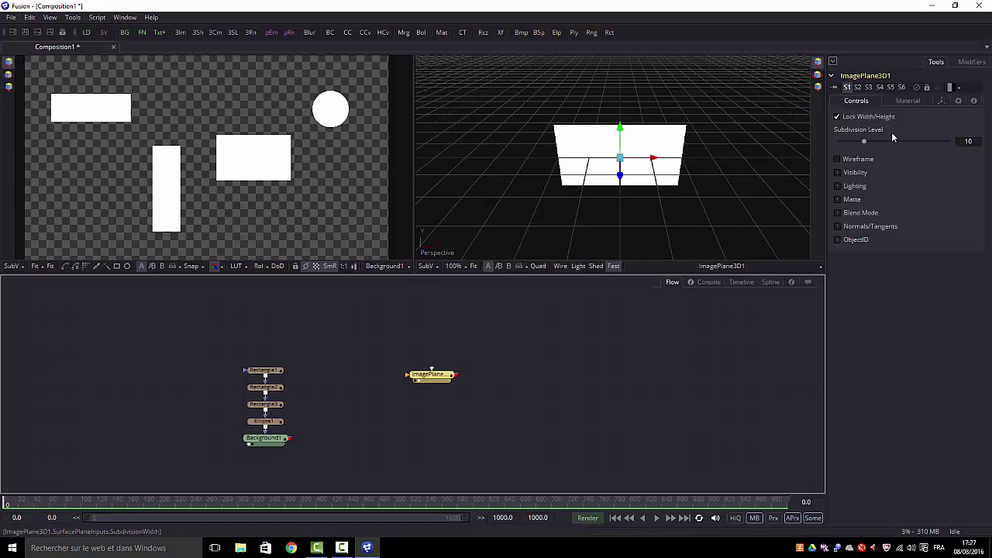
Set the image plane's X rotation to -90 and enlarge its scale to about 2.68.
click(927, 101)
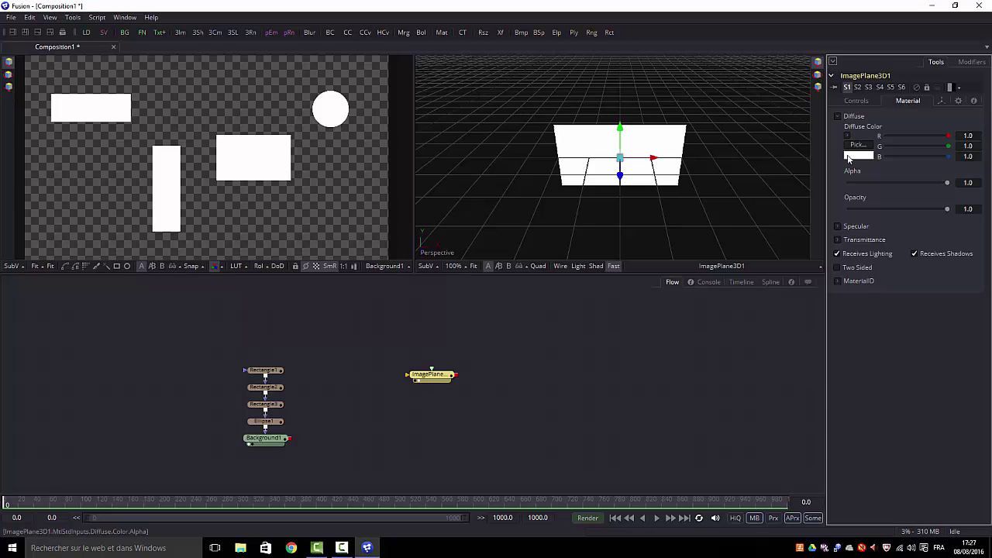
click(941, 102)
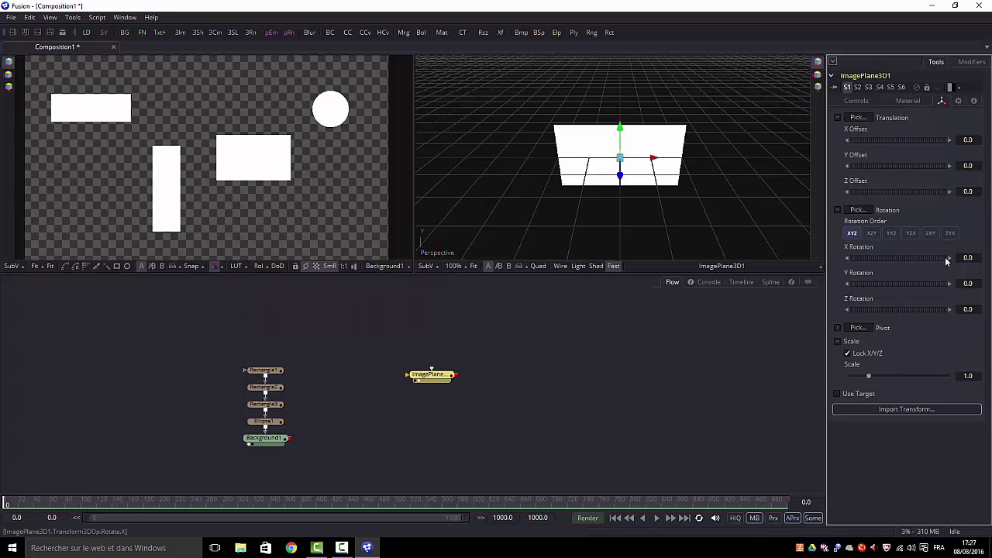
click(968, 257)
double_click(969, 258)
text(-90)
key(Tab)
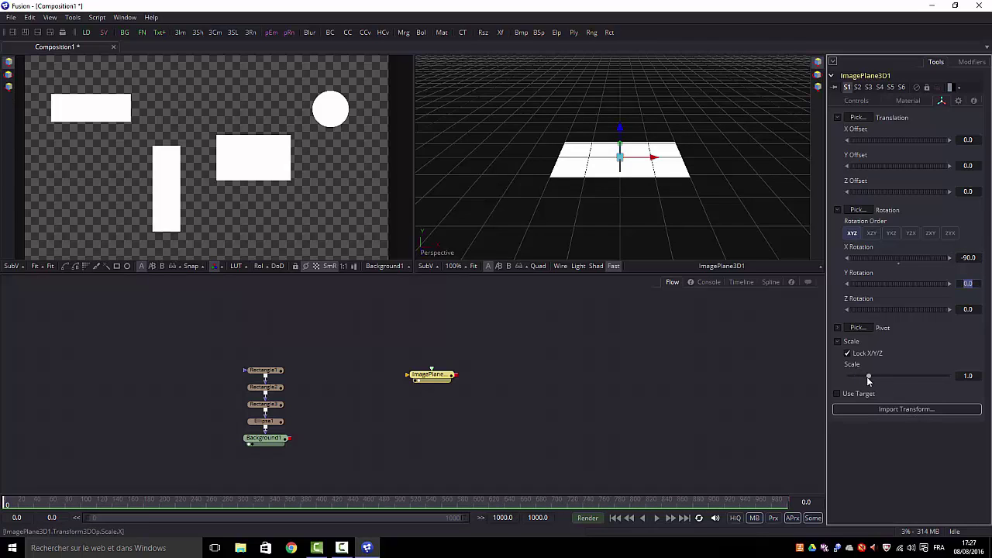
drag(868, 377, 888, 392)
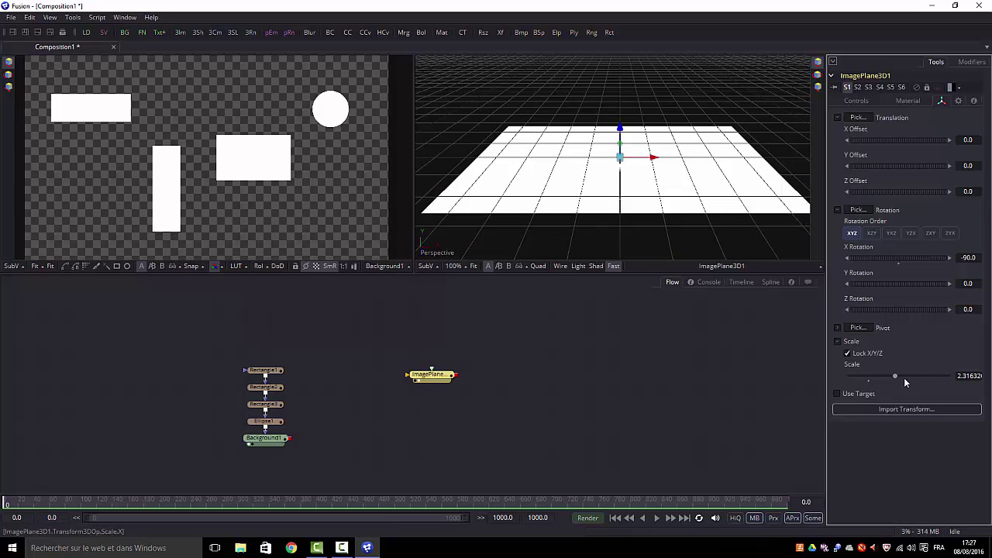
drag(897, 376, 904, 377)
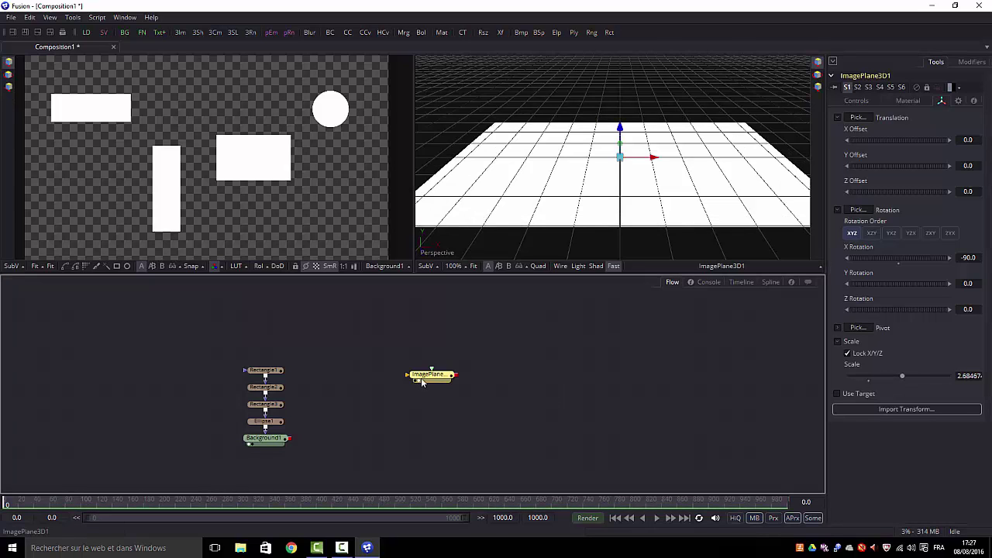
Add a Displace 3D tool connected after the image plane.
click(74, 19)
mouse_move(81, 37)
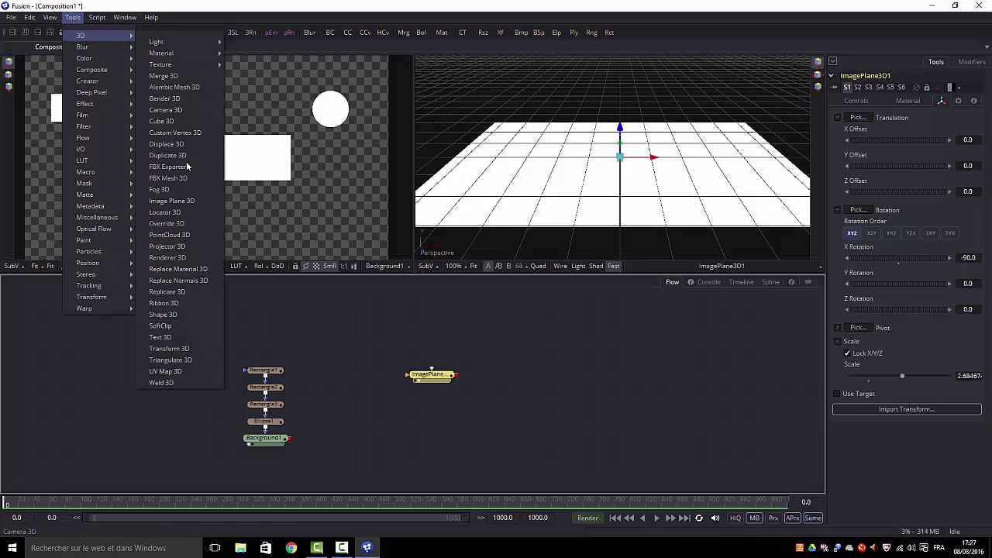
click(167, 144)
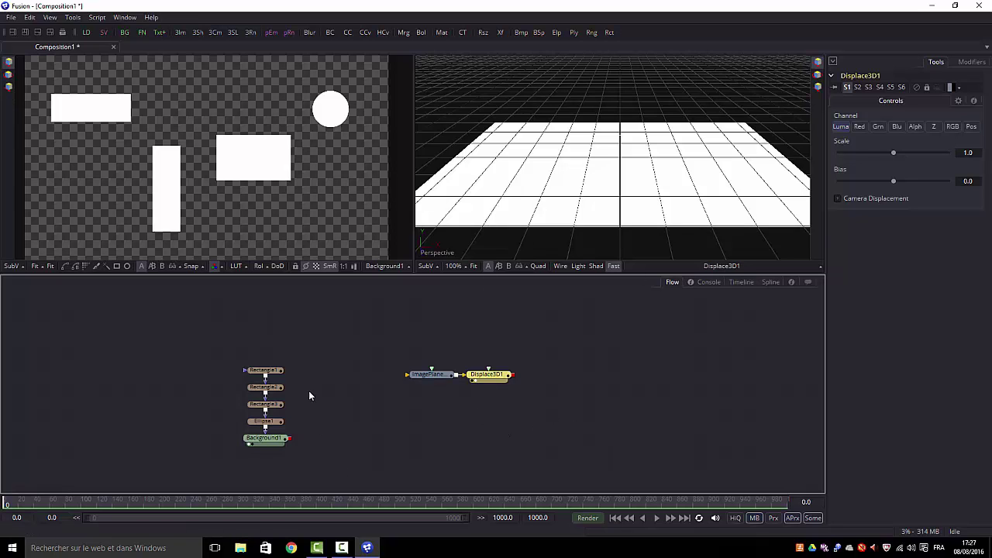
Move the masked background chain closer to the image plane and connect the background's output to the Displace 3D tool's displacement input.
drag(316, 331, 197, 453)
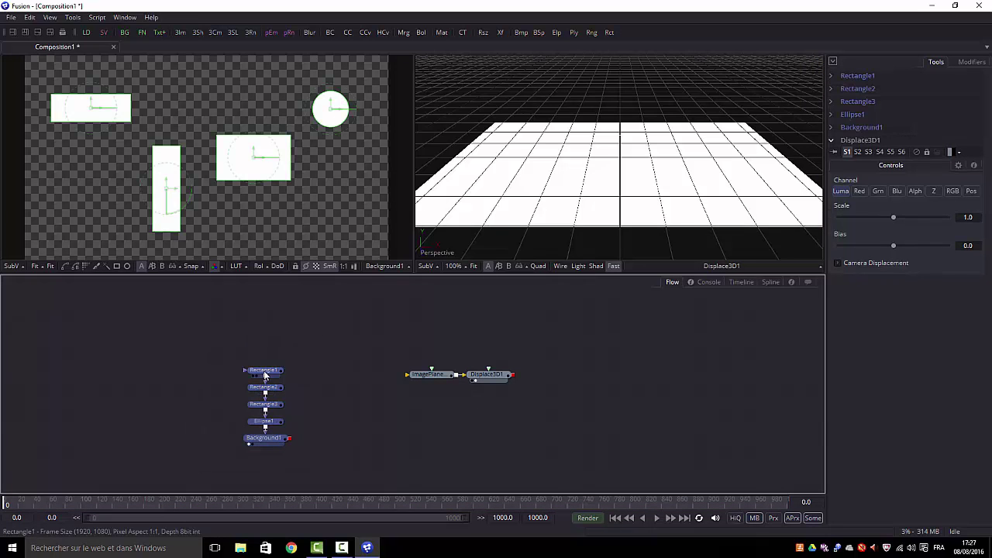
click(264, 375)
drag(218, 346, 315, 464)
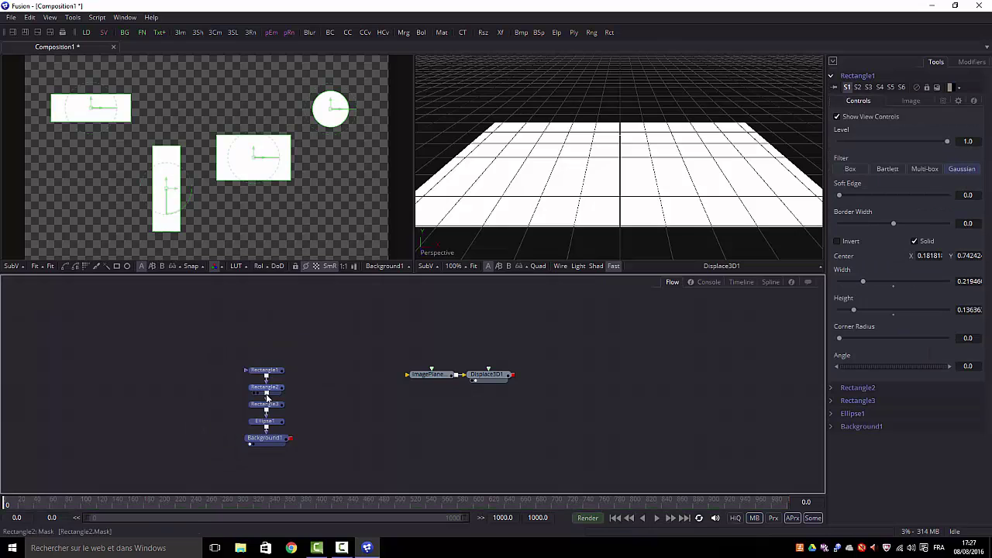
drag(267, 404, 318, 330)
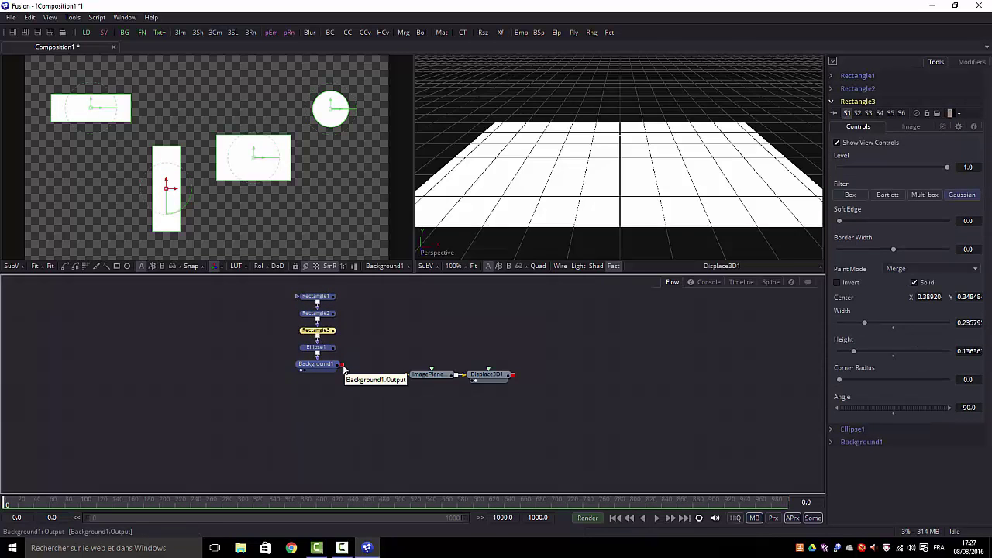
drag(343, 369, 490, 372)
drag(490, 370, 490, 371)
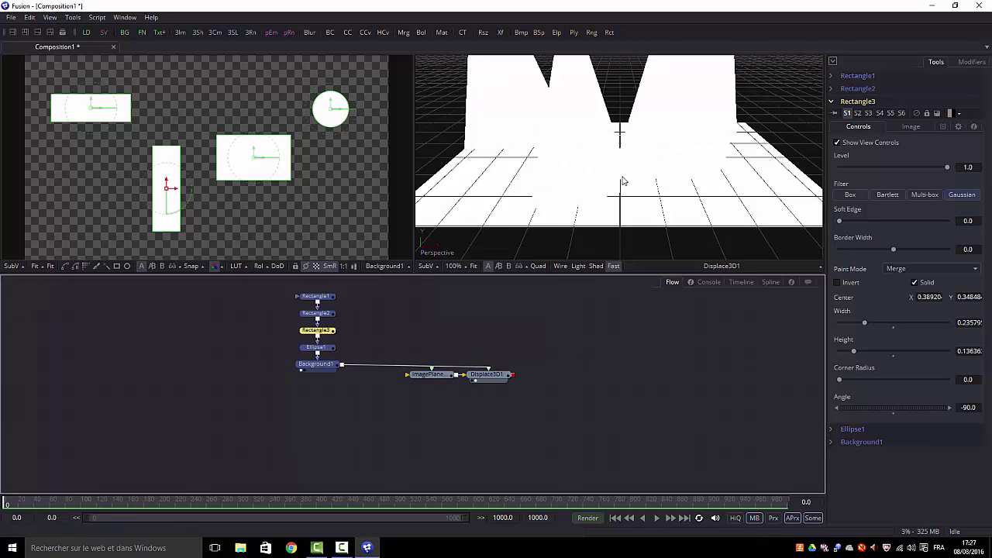
Set the second viewer's zoom to 50% and enable lighting in it.
click(467, 266)
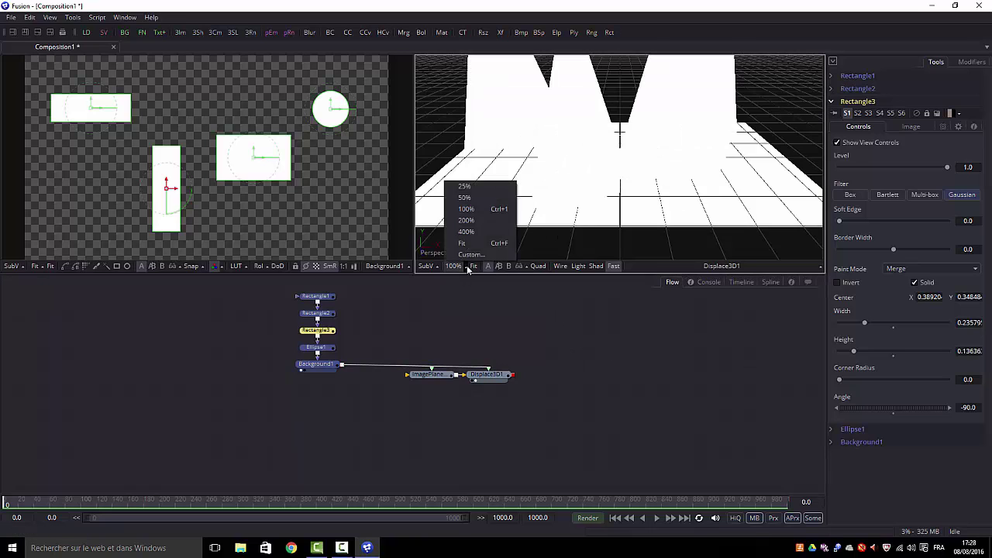
click(473, 199)
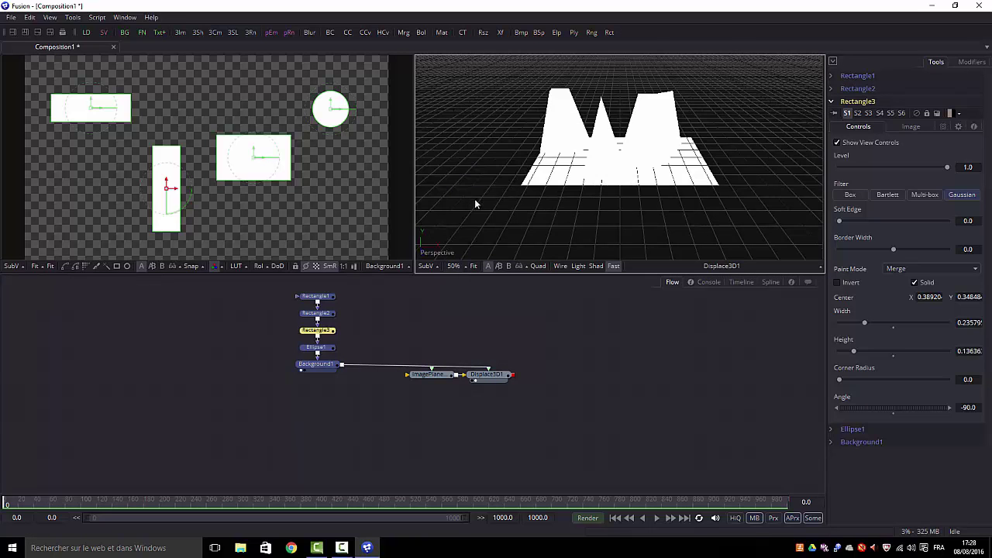
click(578, 266)
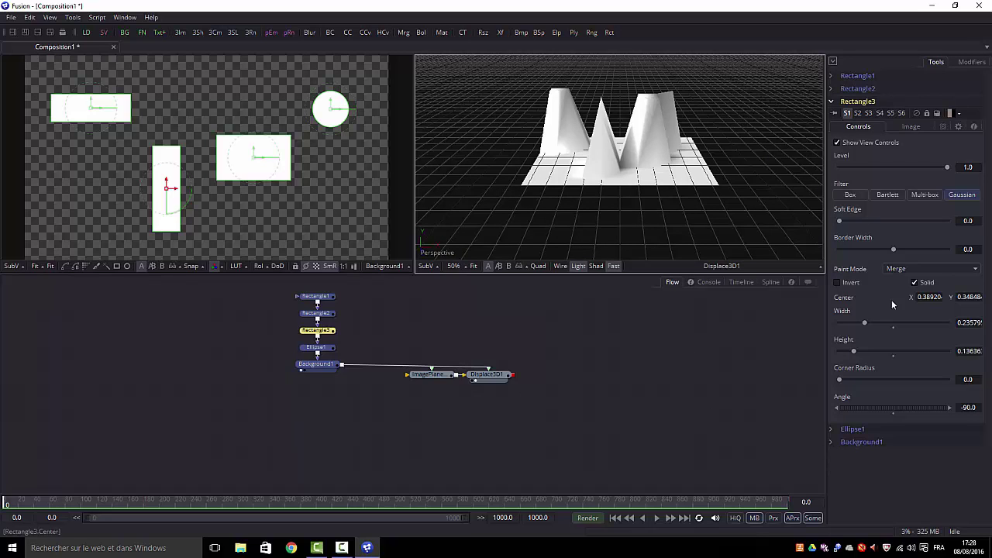
Raise the image plane's subdivision level in stages to 40, 100 and 300.
click(428, 374)
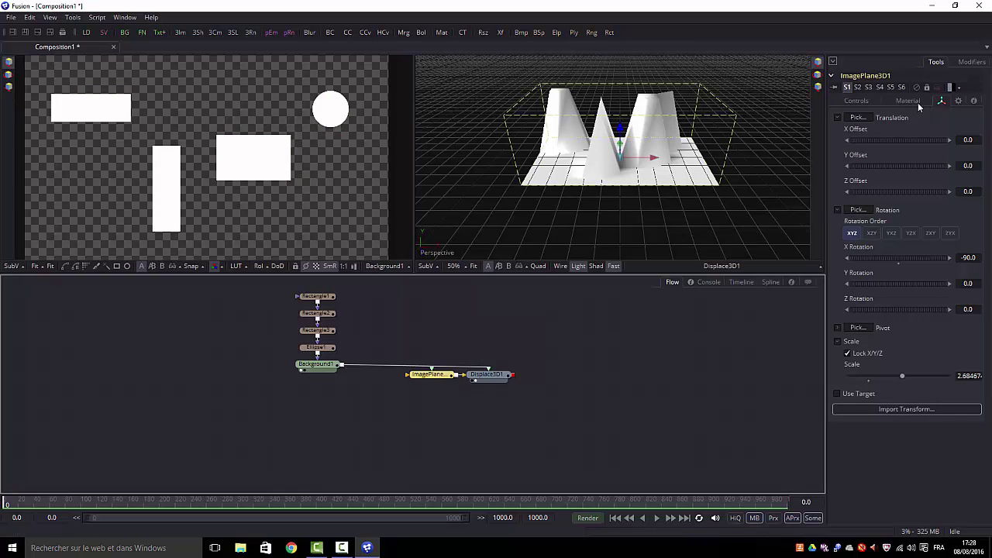
click(856, 101)
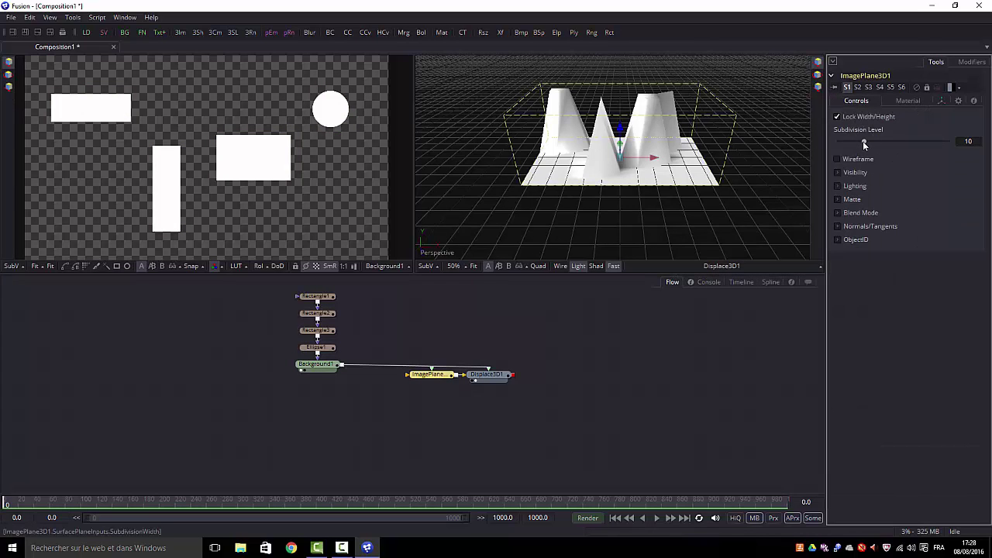
drag(863, 143, 947, 145)
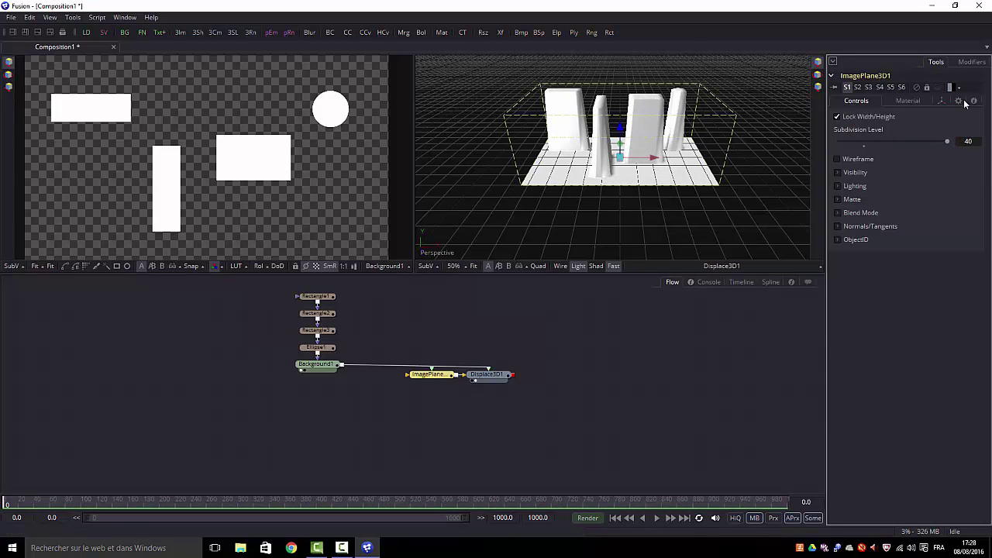
click(968, 141)
key(Return)
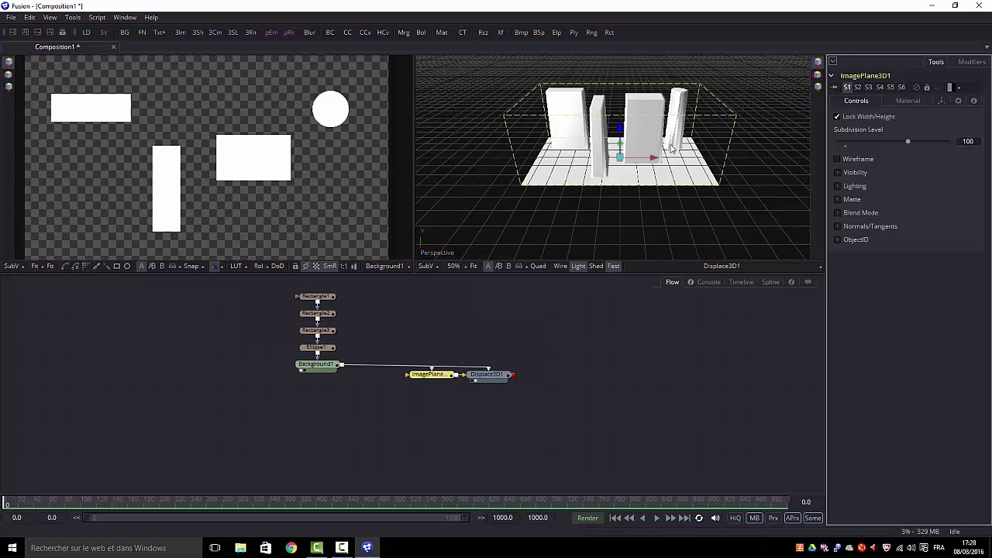
drag(975, 141, 961, 142)
text(300)
click(669, 178)
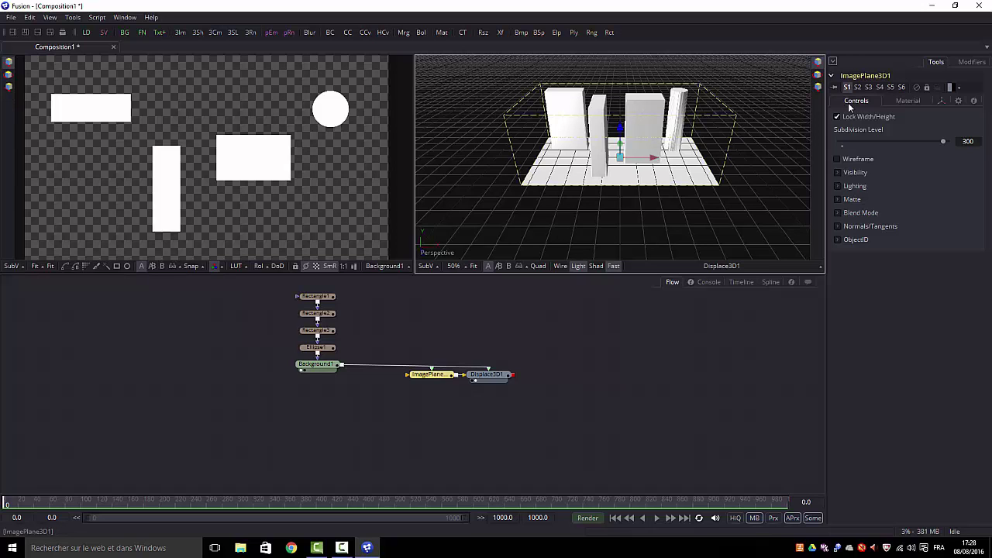
Delete all tools from the flow.
key(f)
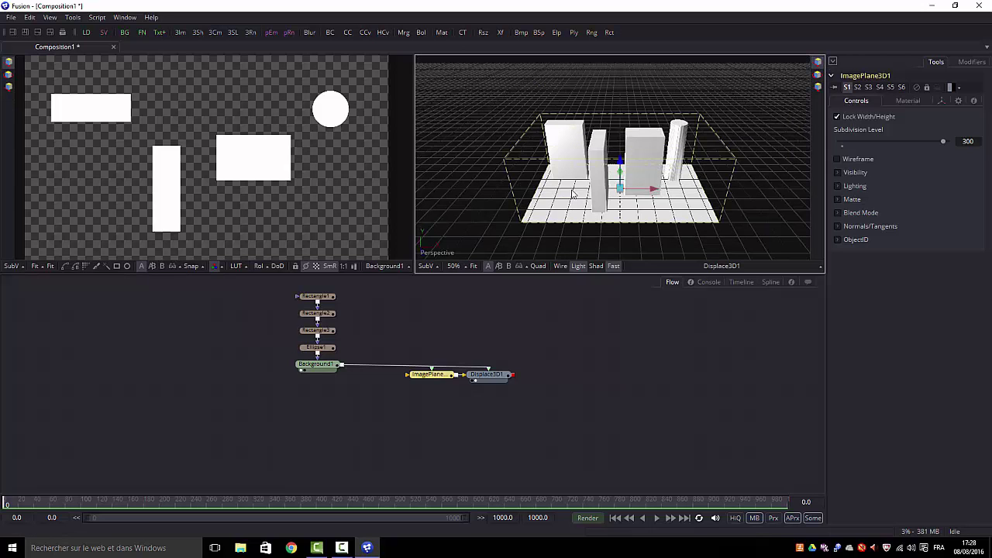
scroll(573, 194, up, 2)
scroll(572, 194, down, 2)
drag(271, 283, 561, 401)
key(Delete)
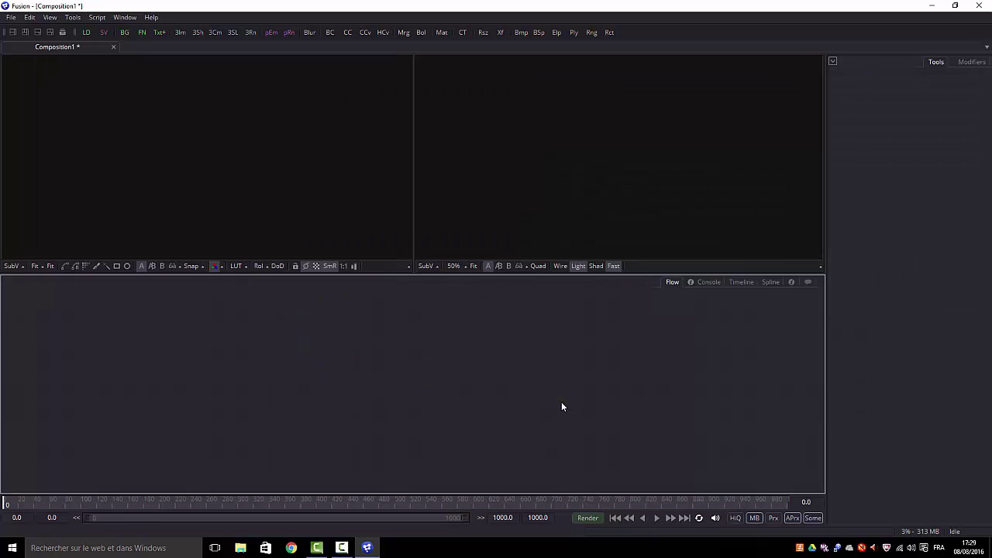
Add a new Background tool in the upper area of the empty flow and show it in the first viewer.
right_click(561, 402)
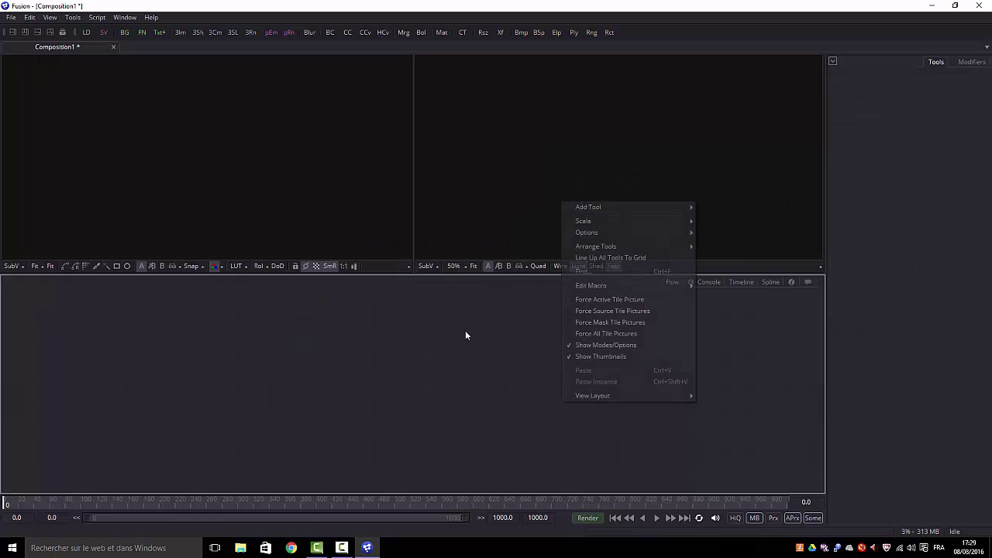
click(74, 20)
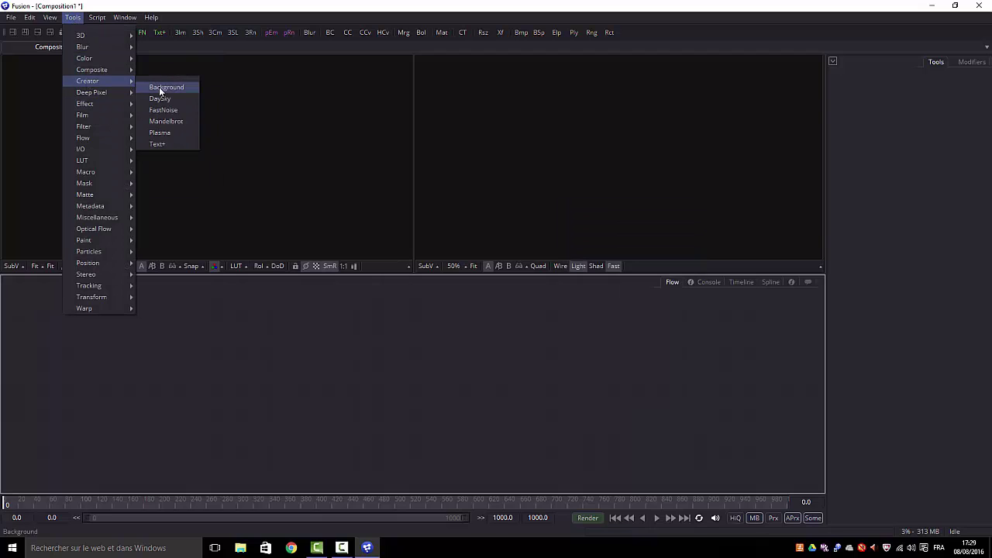
click(159, 82)
drag(541, 408, 222, 346)
click(229, 344)
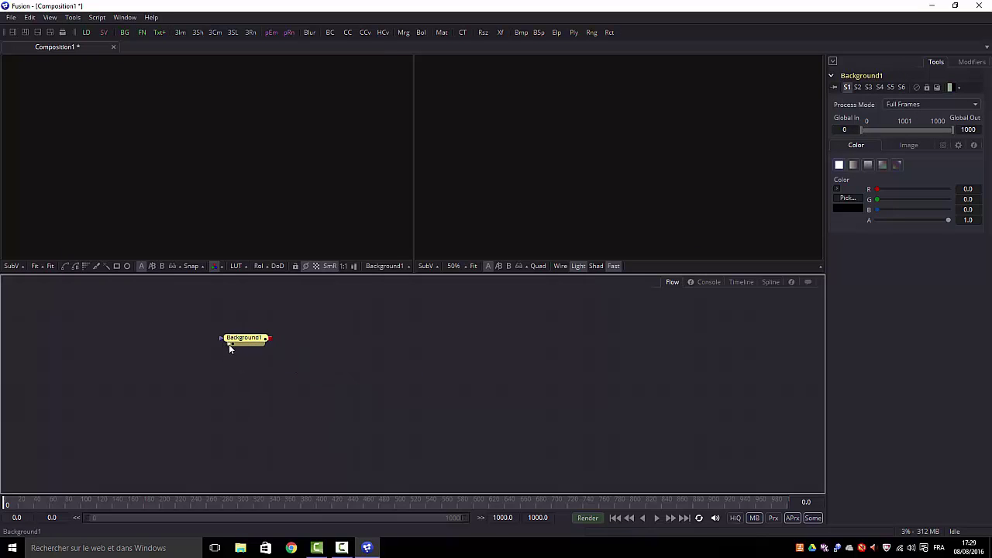
Set the background's colour to mid grey #7e7e7e.
click(848, 199)
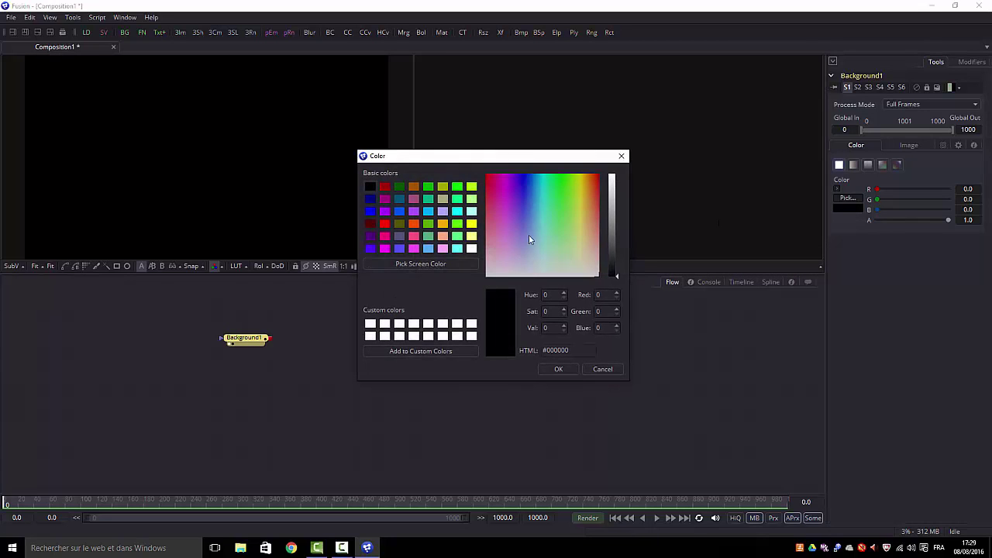
click(613, 226)
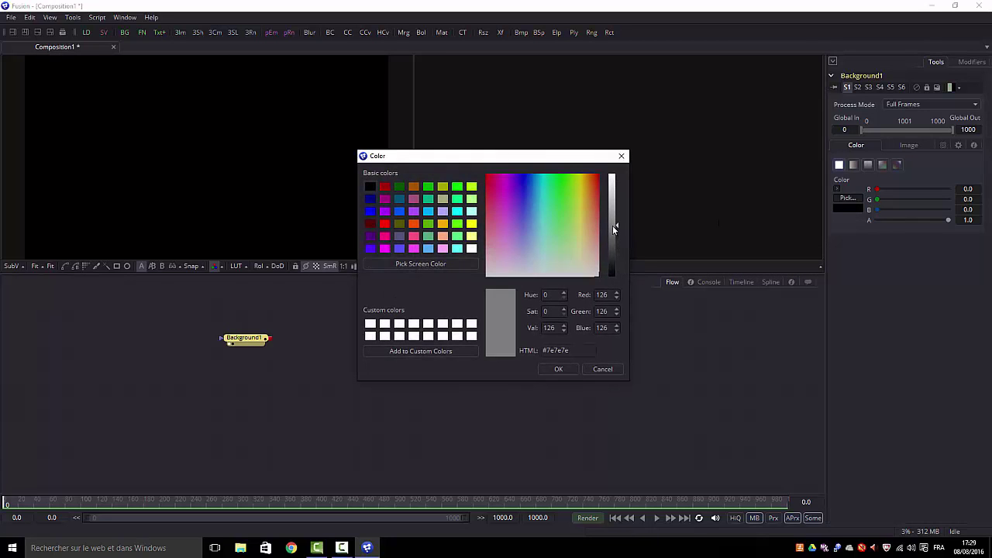
click(557, 370)
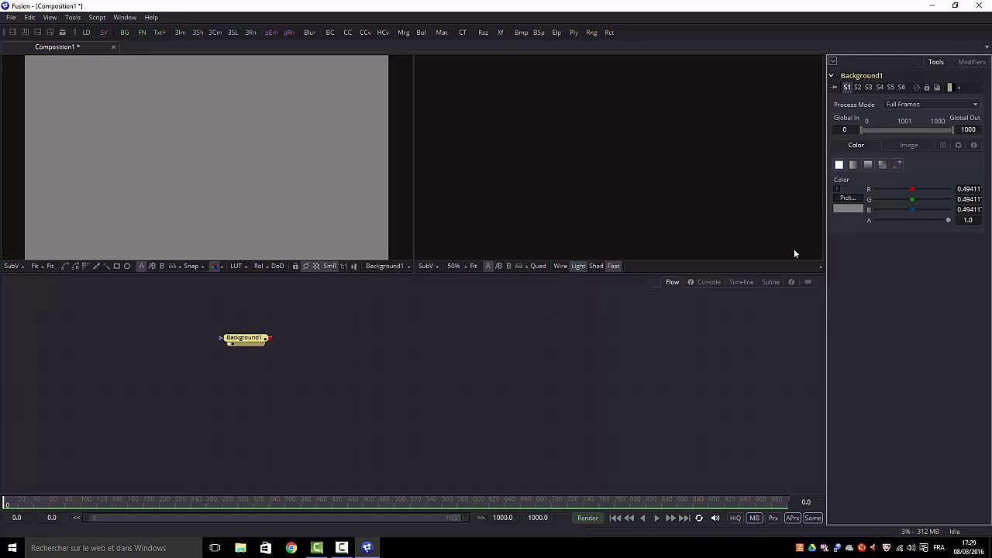
Add a rectangle mask to the grey background, with width about 0.21, centred at about X 0.22, Y 0.51.
click(115, 266)
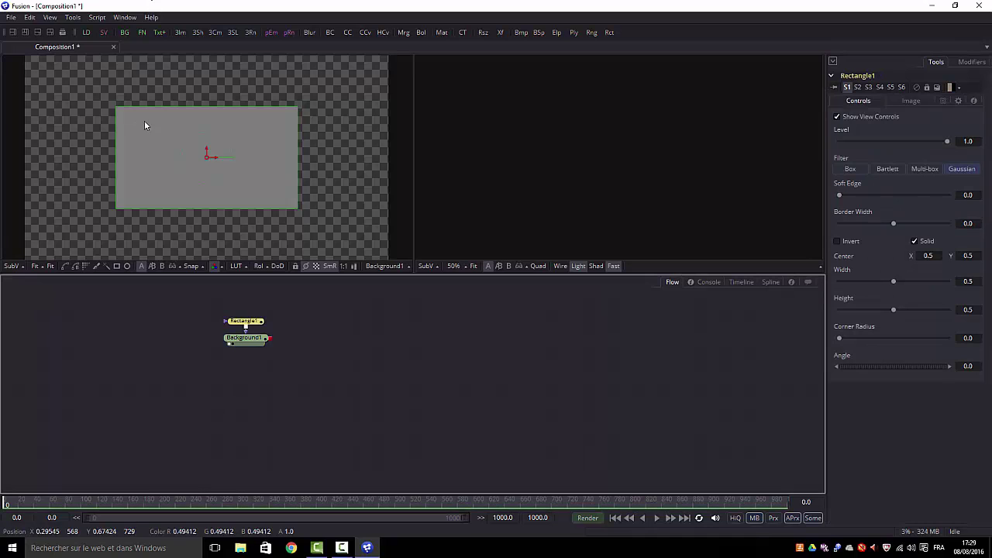
drag(297, 165, 245, 164)
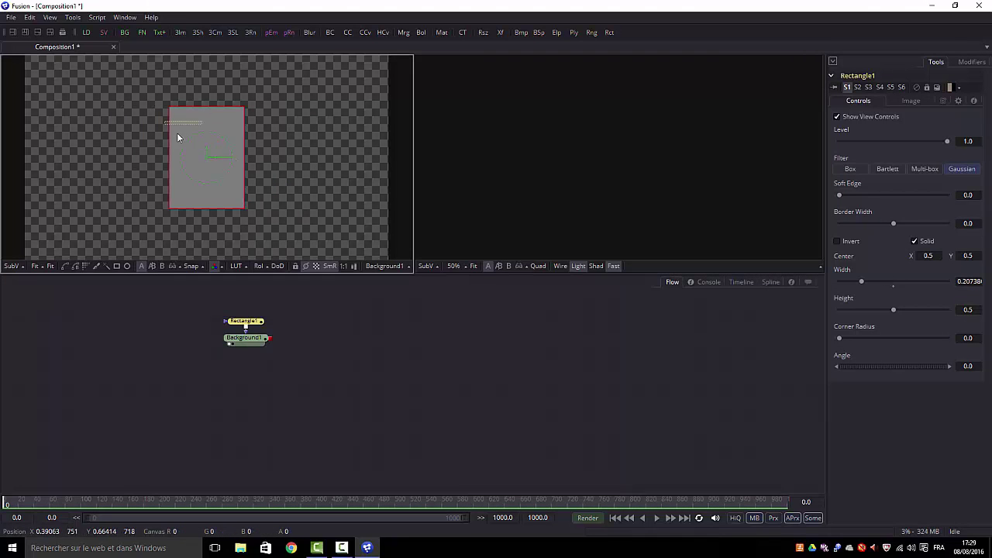
drag(208, 159, 104, 153)
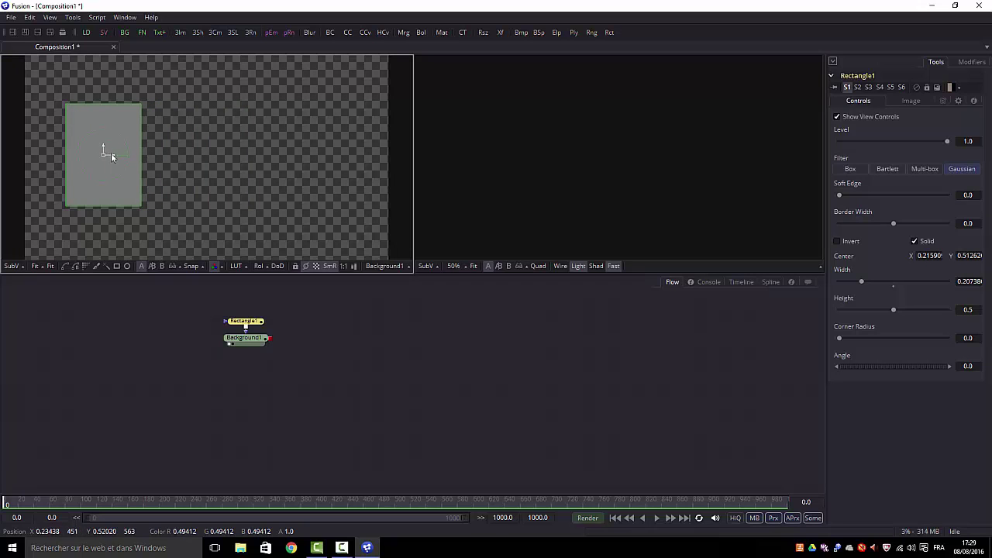
Duplicate the rectangle mask and background pair and place the copy to the right of the original, level with it.
drag(197, 300, 307, 386)
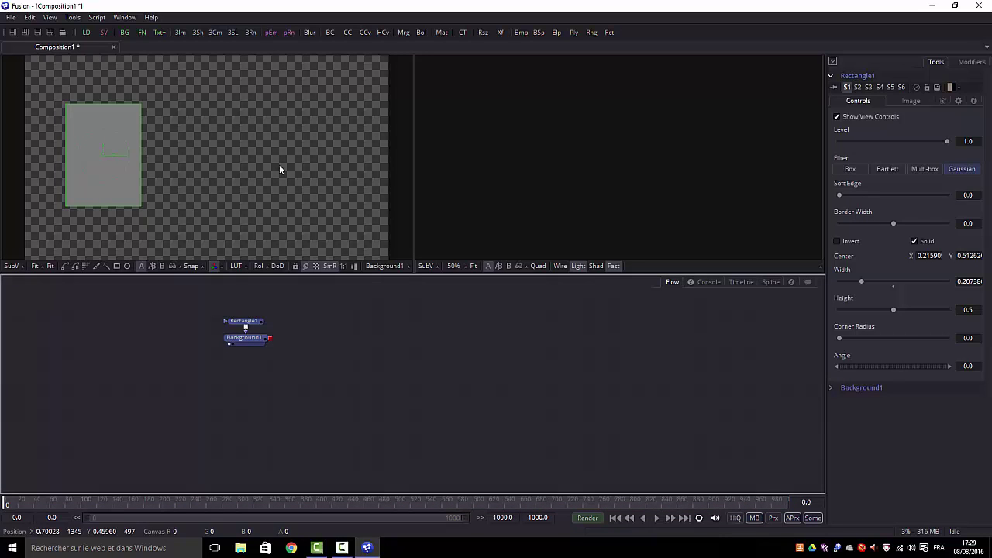
key(ctrl+v)
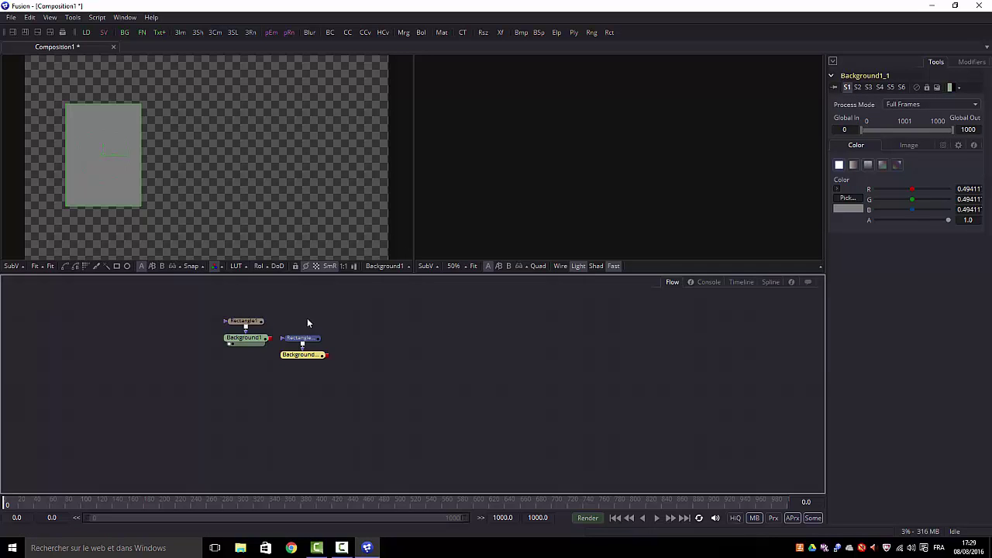
drag(279, 320, 355, 371)
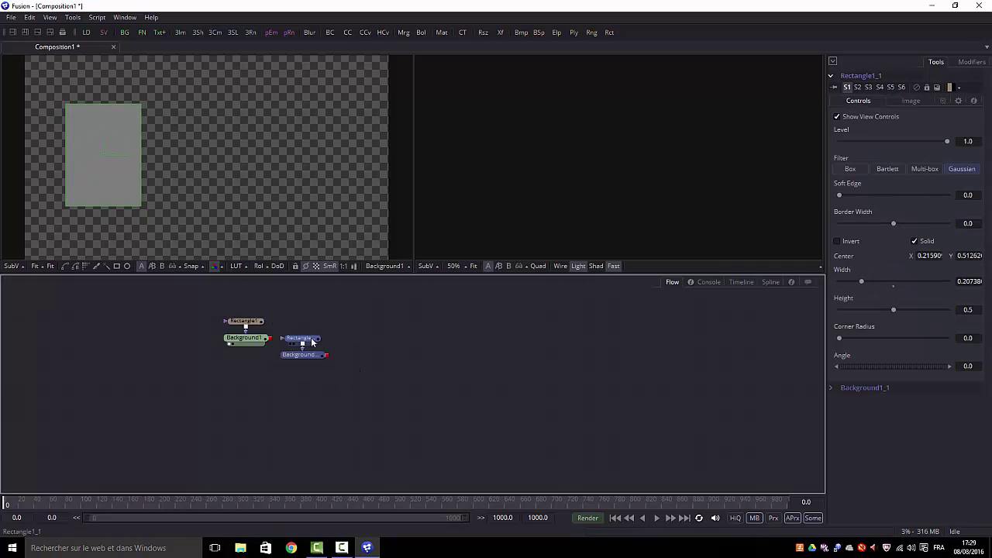
drag(313, 341, 381, 324)
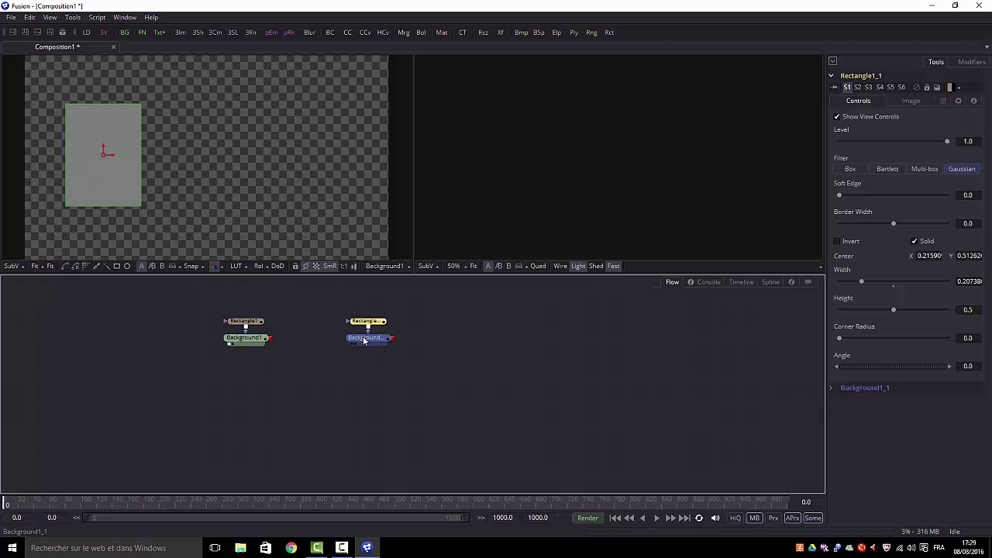
Show the duplicated background in the first viewer and set its colour to near-white #f0f0f0.
click(365, 339)
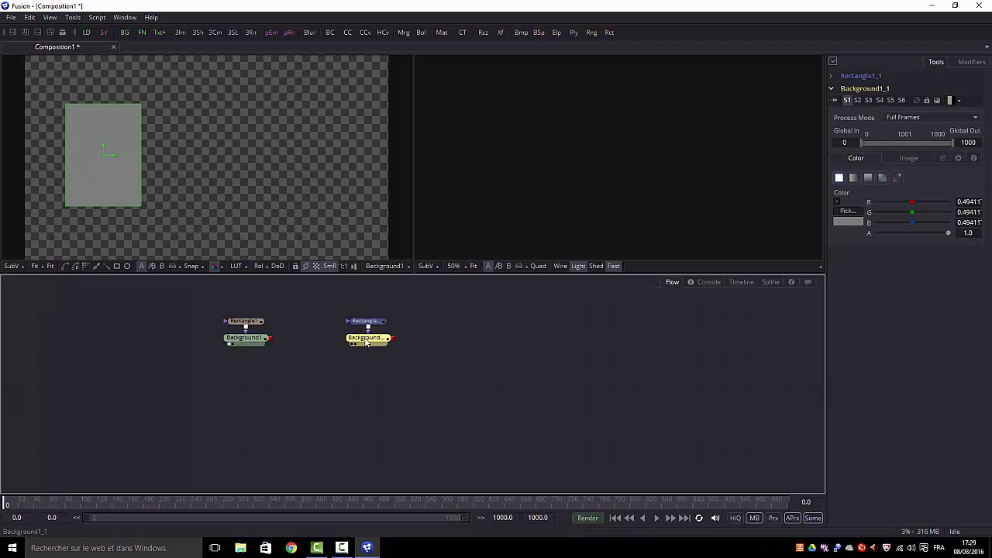
click(352, 347)
click(849, 215)
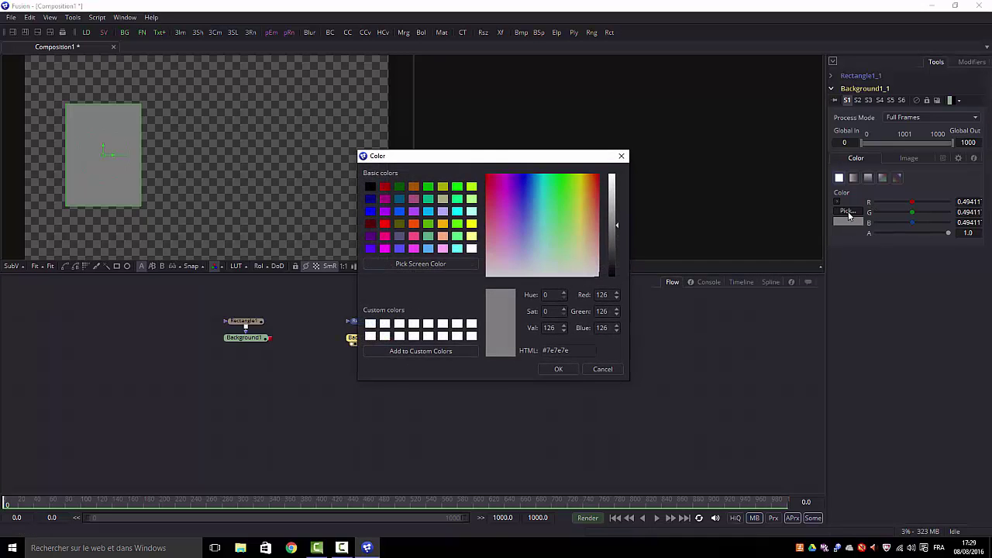
click(613, 182)
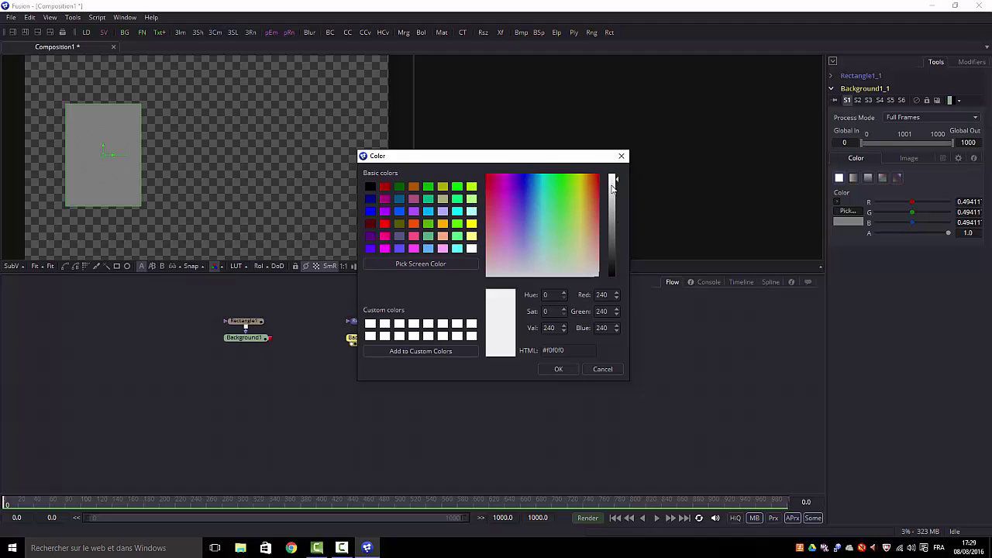
click(560, 369)
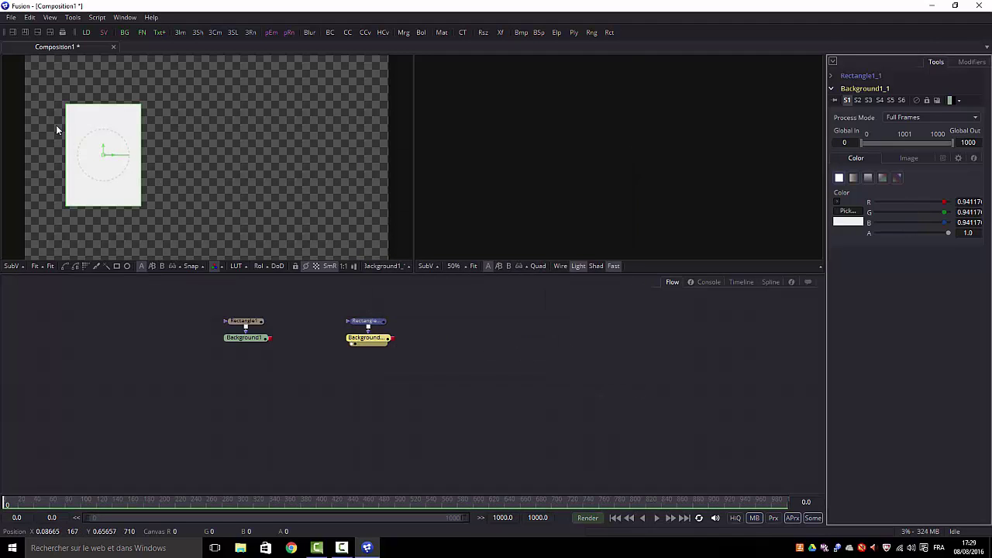
Move the duplicated rectangle mask horizontally into the right half of the frame.
click(104, 156)
drag(104, 156, 271, 155)
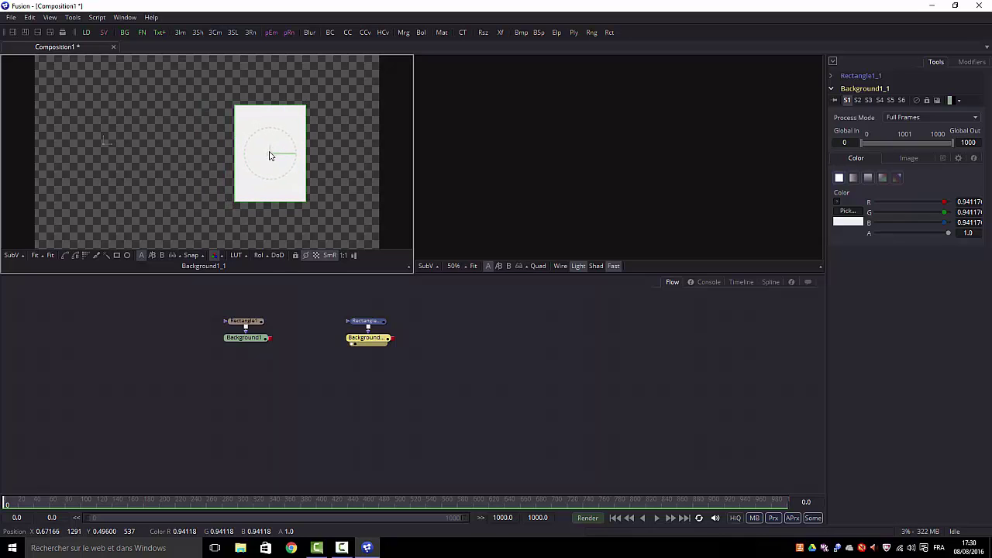
click(397, 425)
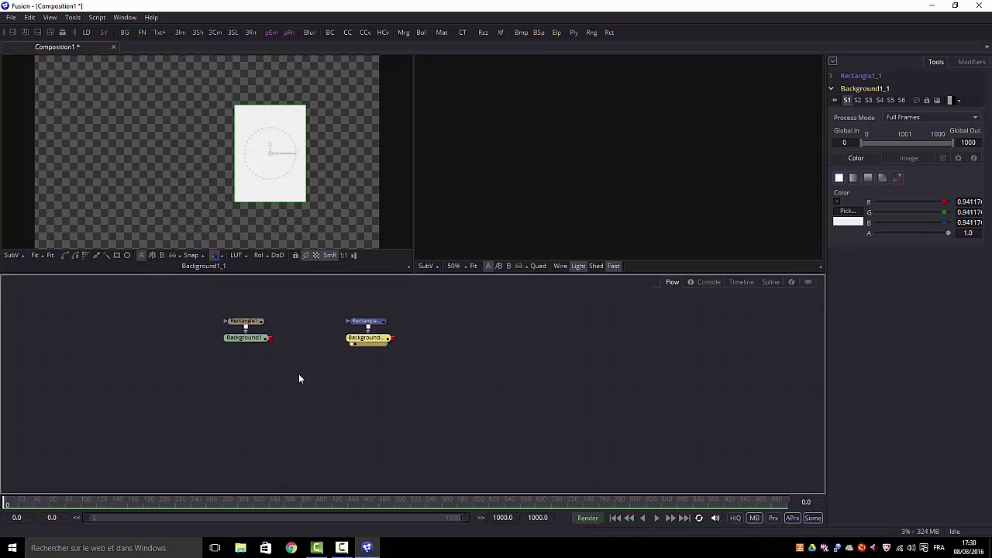
Merge the near-white background over the grey one and place the Merge node below and between the two.
click(295, 395)
drag(393, 339, 270, 338)
drag(431, 338, 314, 395)
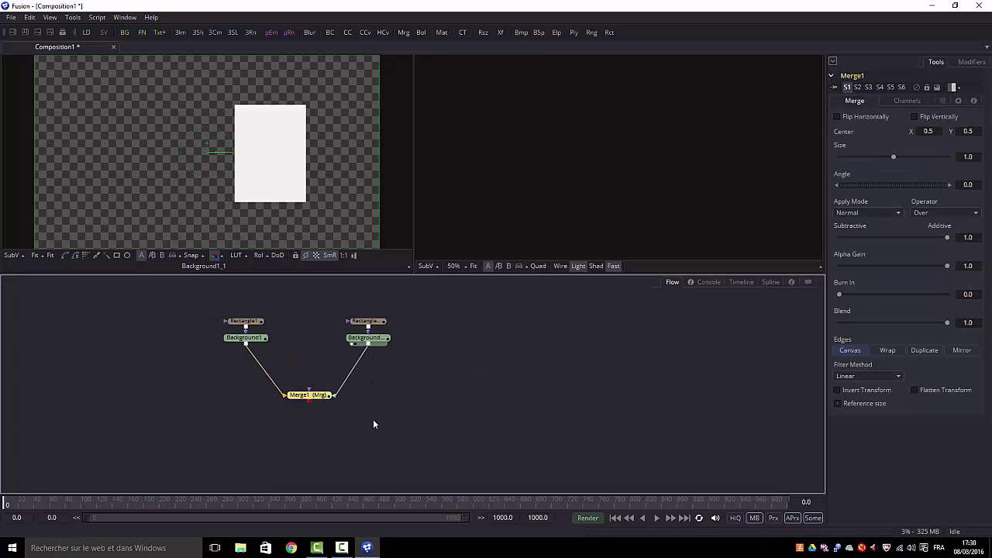
click(425, 403)
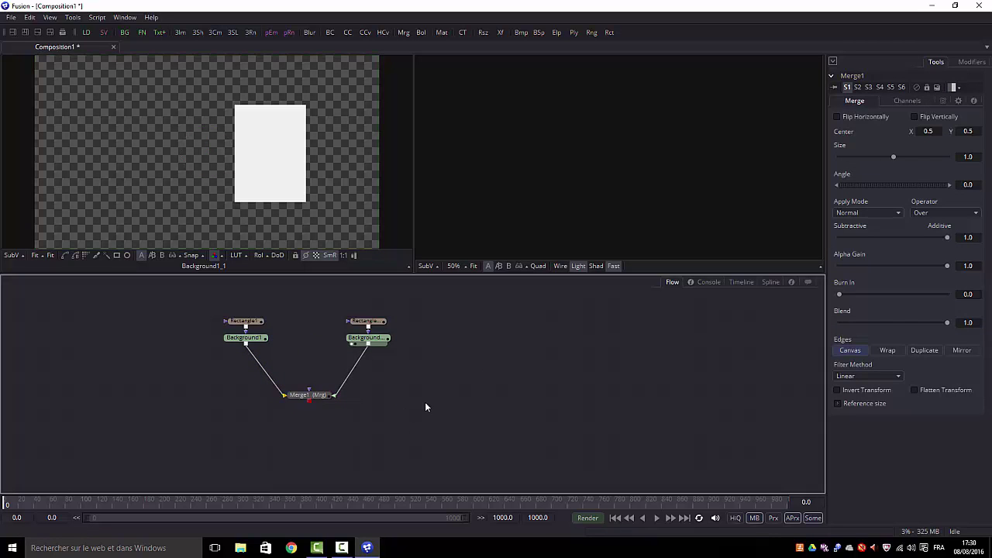
Show the Merge node's result in the first viewer.
click(291, 401)
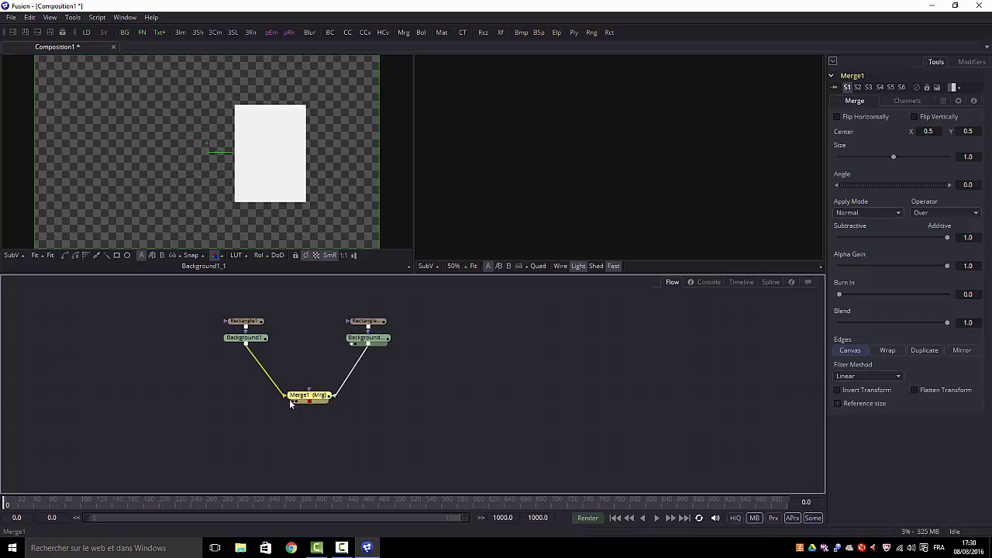
key(1)
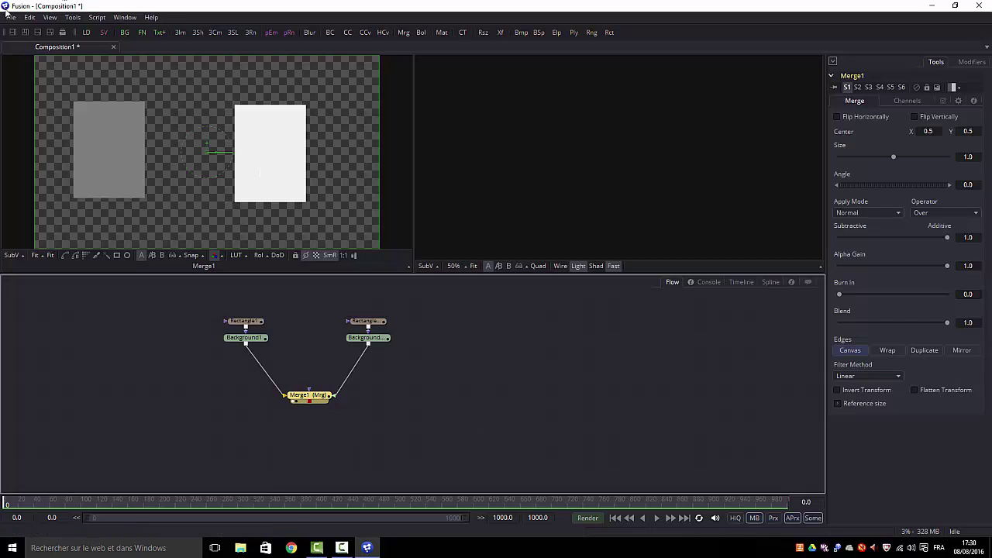
Add an Image Plane 3D node to the right of the Merge node and attach a Displace 3D node to its output.
click(511, 411)
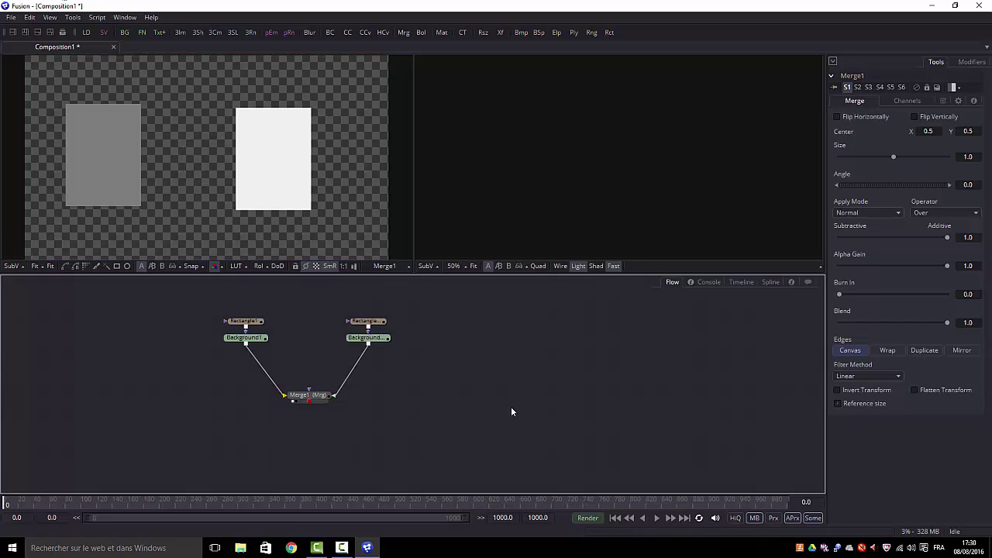
click(72, 17)
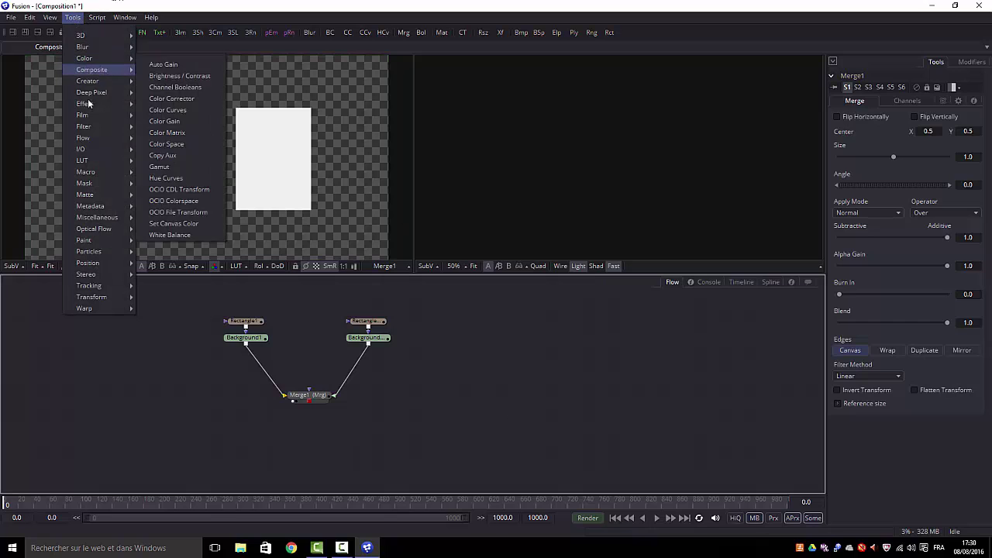
click(96, 17)
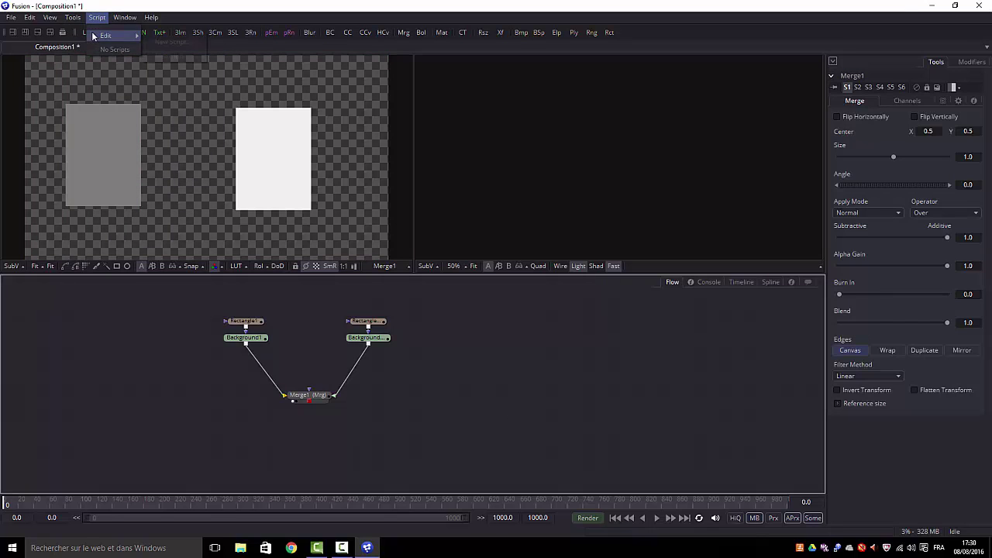
mouse_move(74, 17)
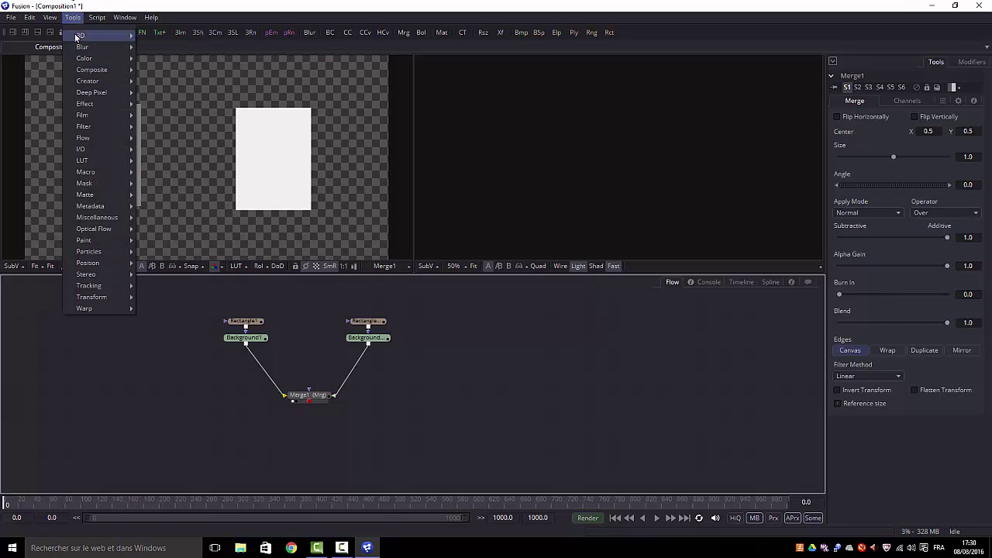
mouse_move(81, 35)
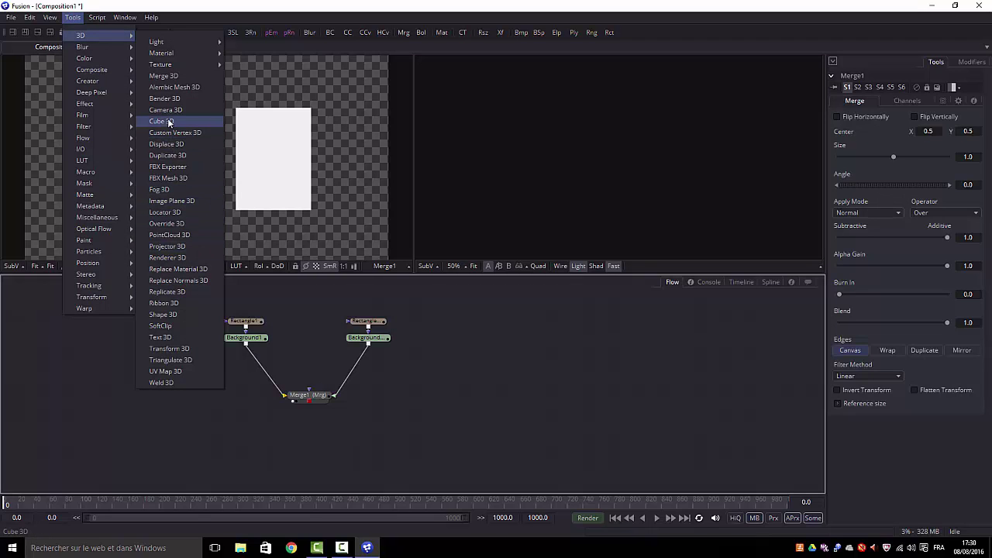
click(170, 201)
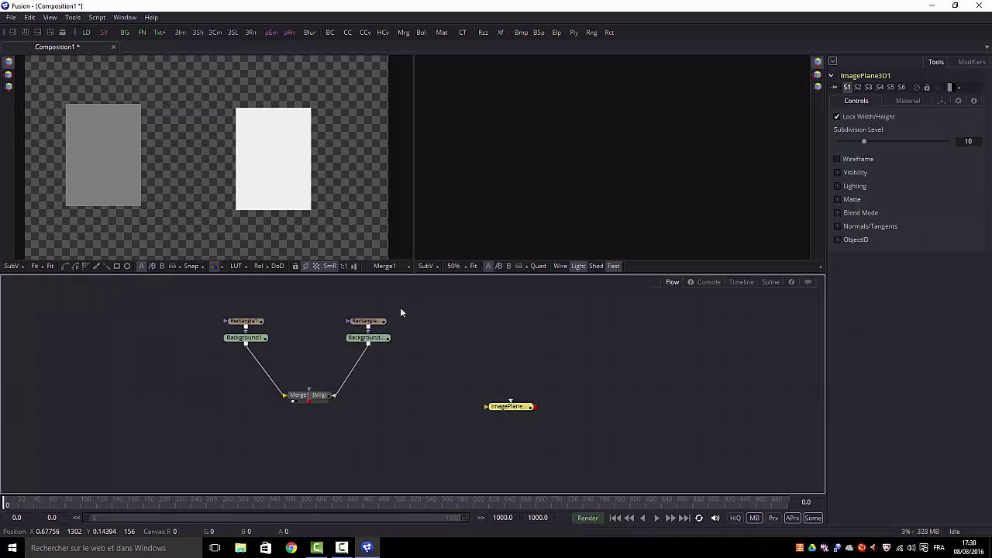
click(73, 17)
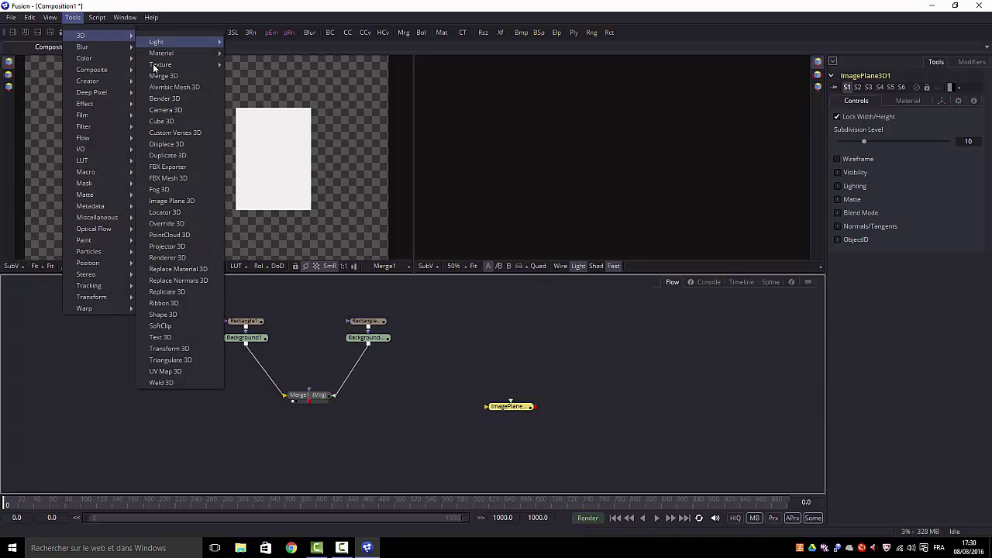
click(165, 146)
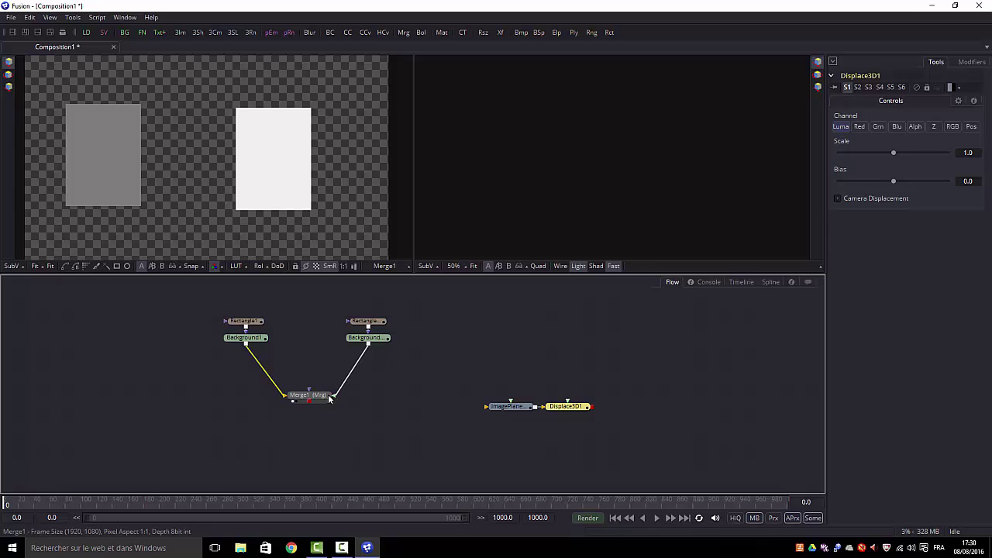
Feed the Merge output into the Displace 3D node as displacement map and show the displaced plane only in the second viewer.
drag(330, 398, 569, 405)
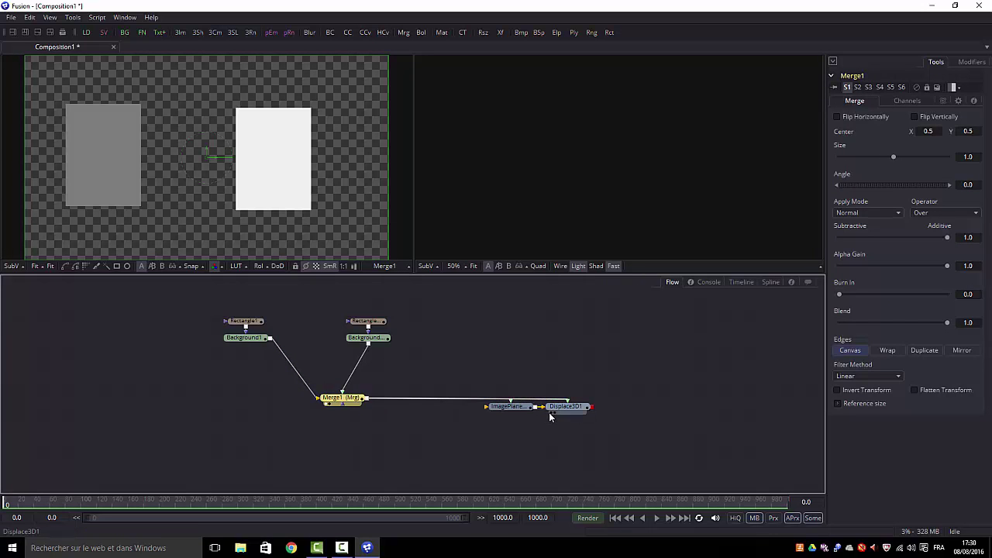
click(551, 412)
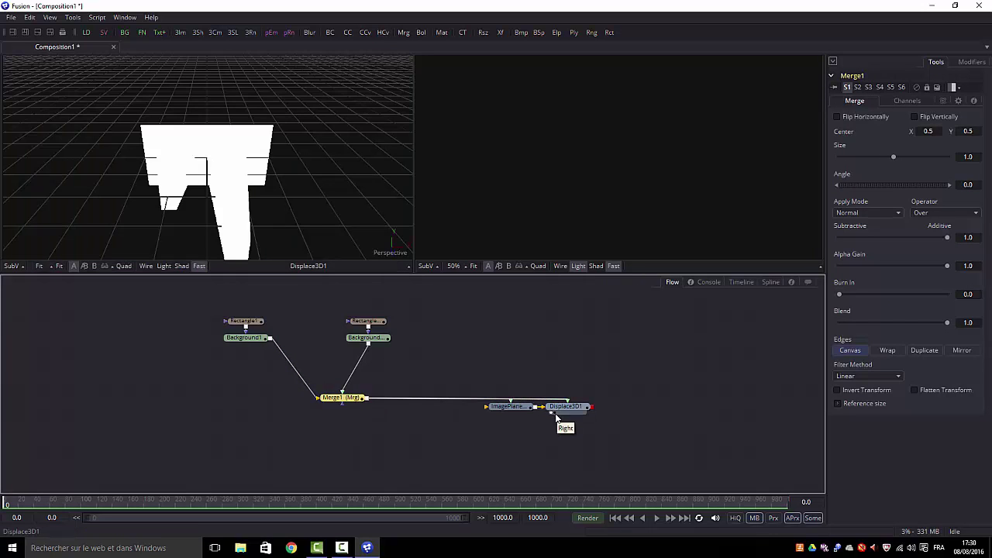
click(555, 413)
click(551, 413)
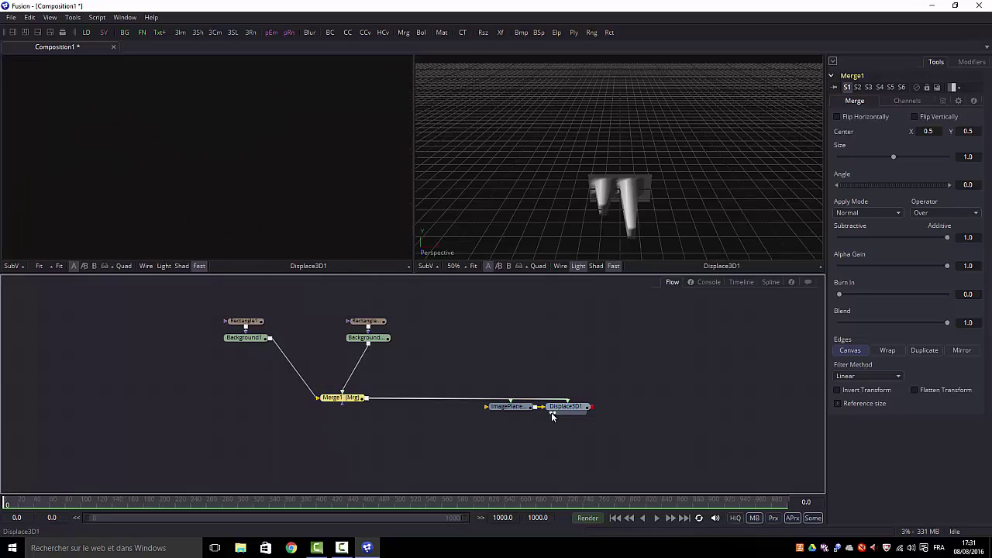
Set the image plane's X rotation to -90 so that it lies flat with the displacement pointing up.
click(618, 186)
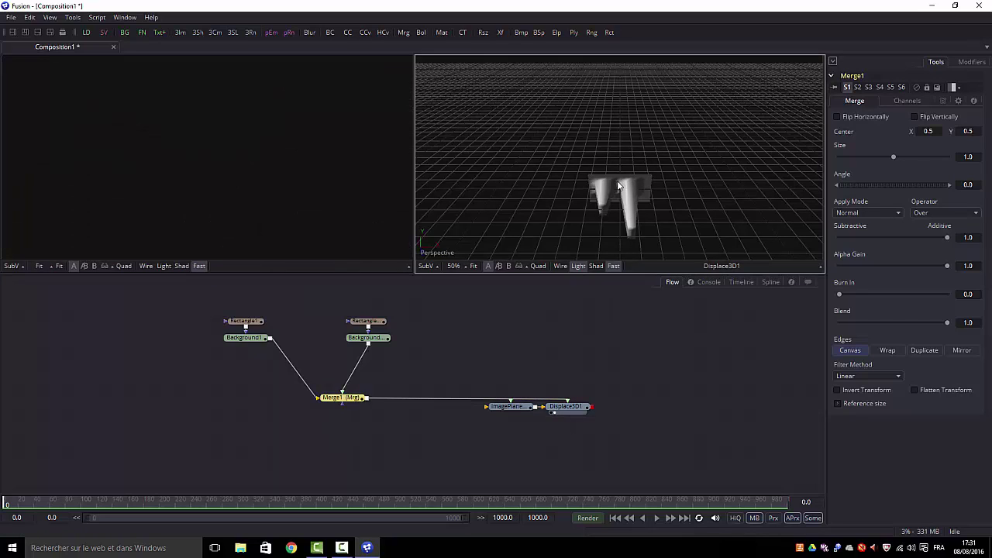
click(618, 186)
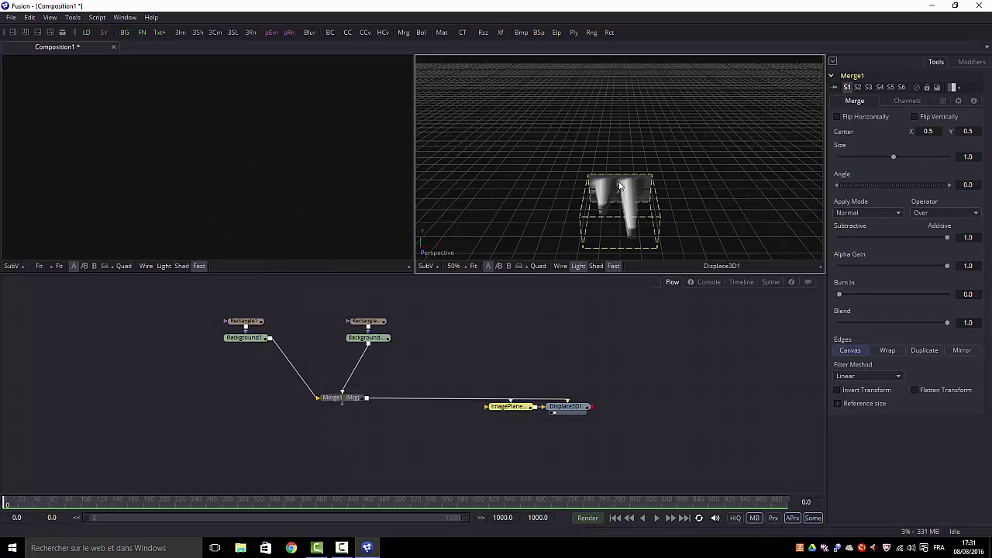
click(507, 407)
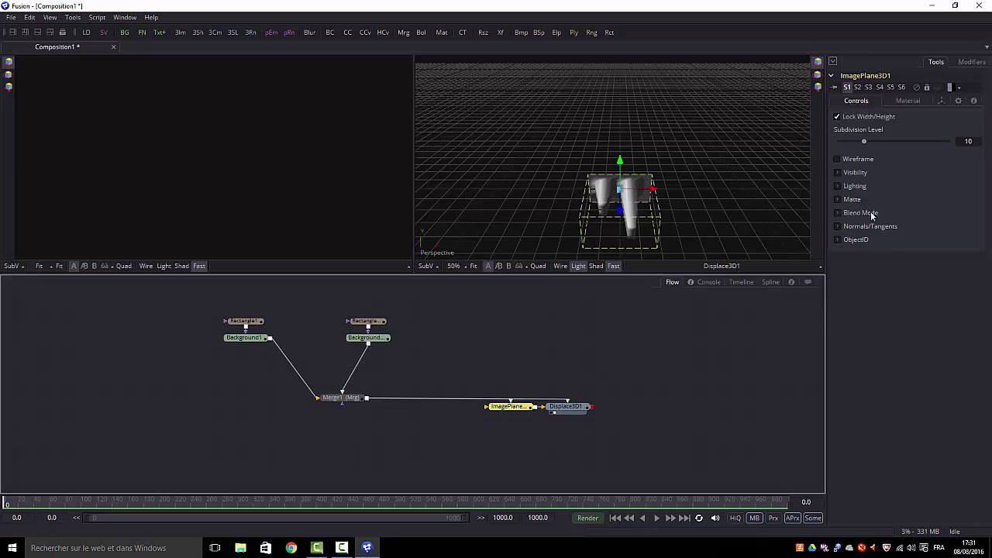
click(941, 102)
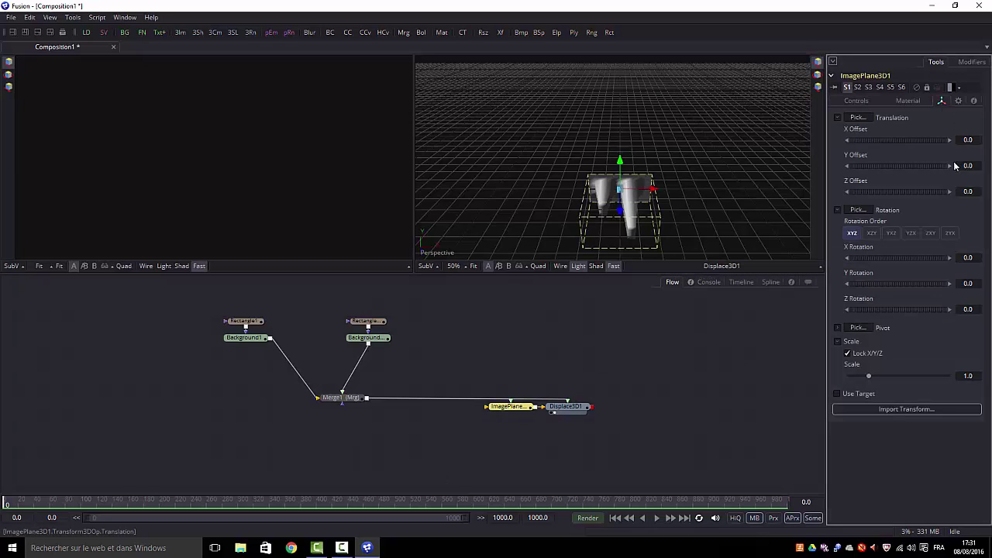
click(969, 258)
text(-90)
key(Tab)
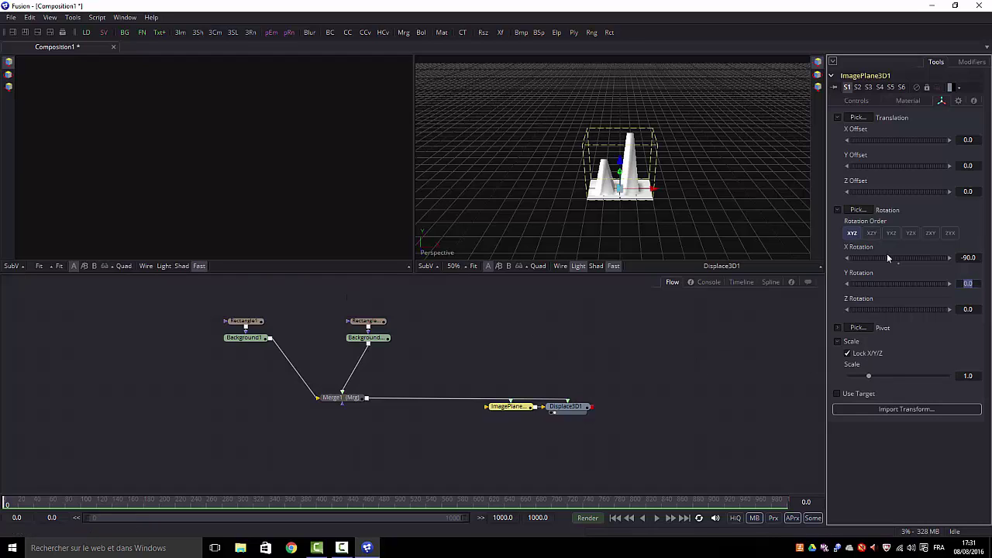
Set the image plane's subdivision level to 100.
click(508, 407)
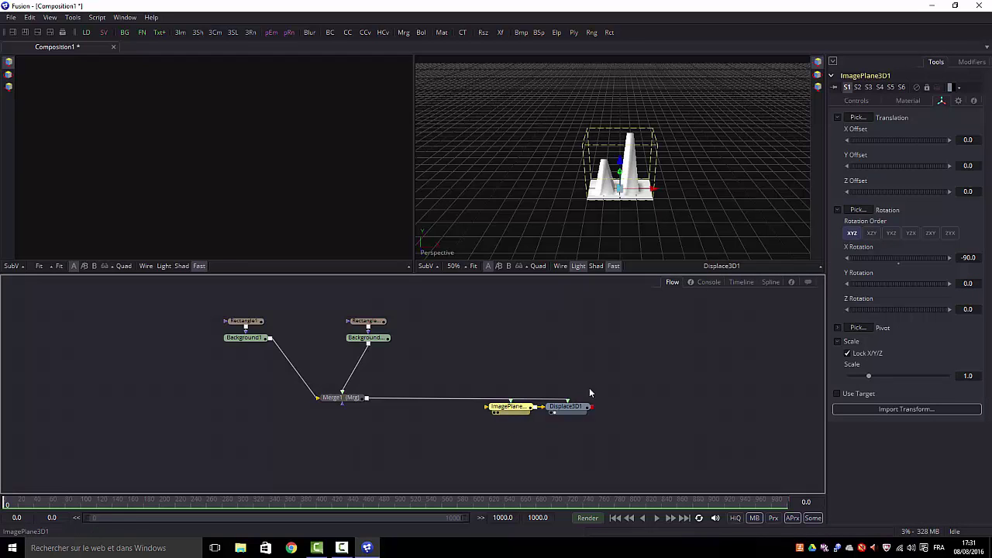
click(855, 100)
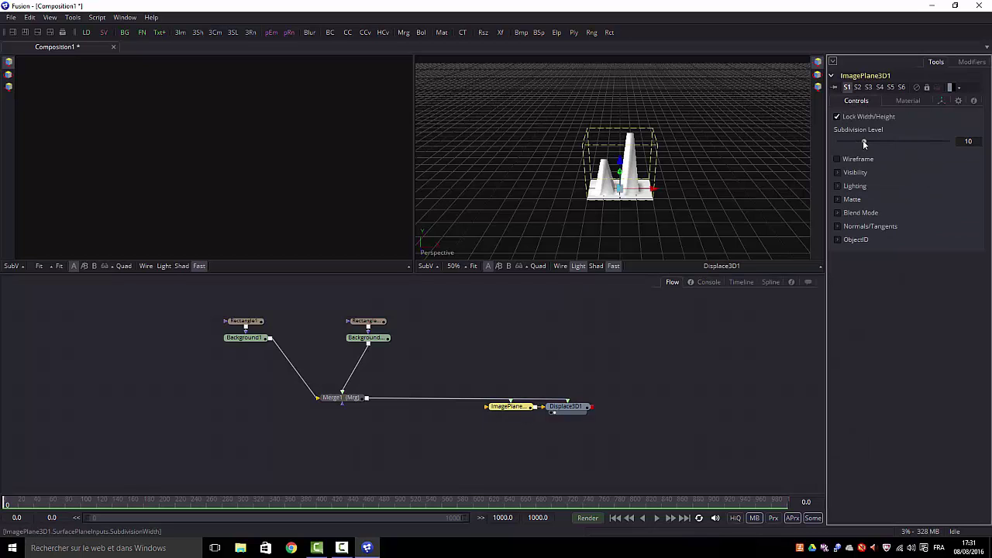
drag(864, 143, 947, 143)
click(982, 142)
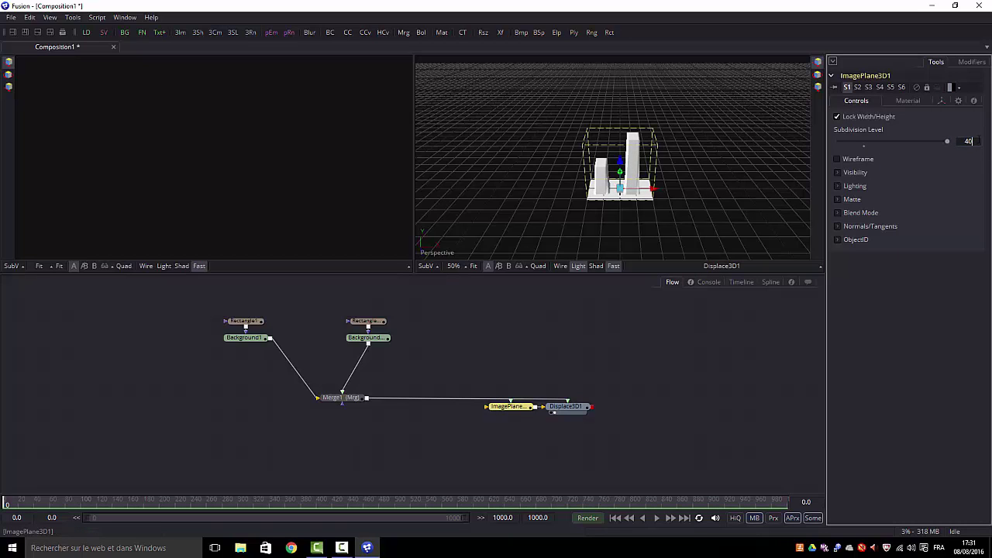
key(BackSpace)
key(BackSpace)
text(100)
key(Return)
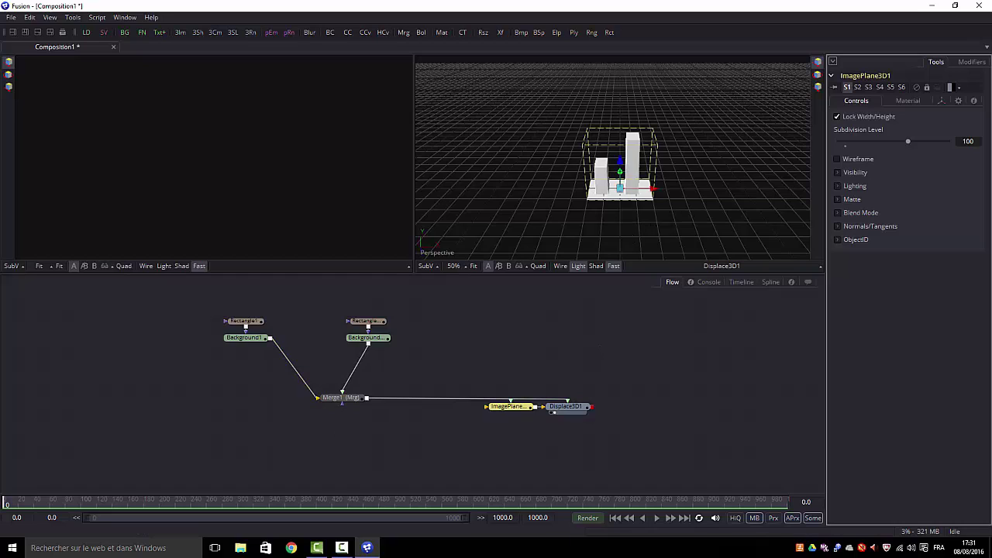
Load the desktop image LRmetal0032.jpg into the composition flow as a Loader node and return Fusion to full screen.
click(955, 5)
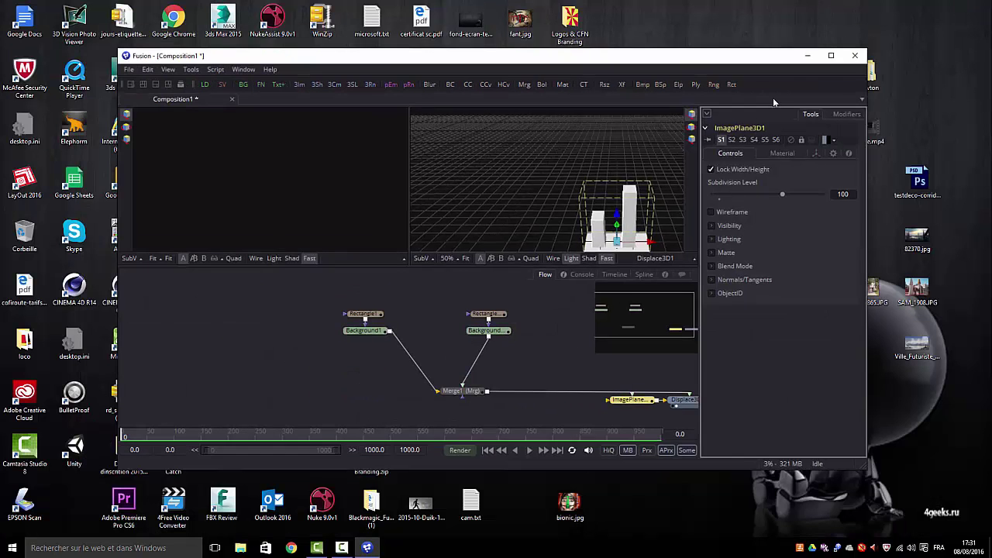
drag(616, 58, 721, 359)
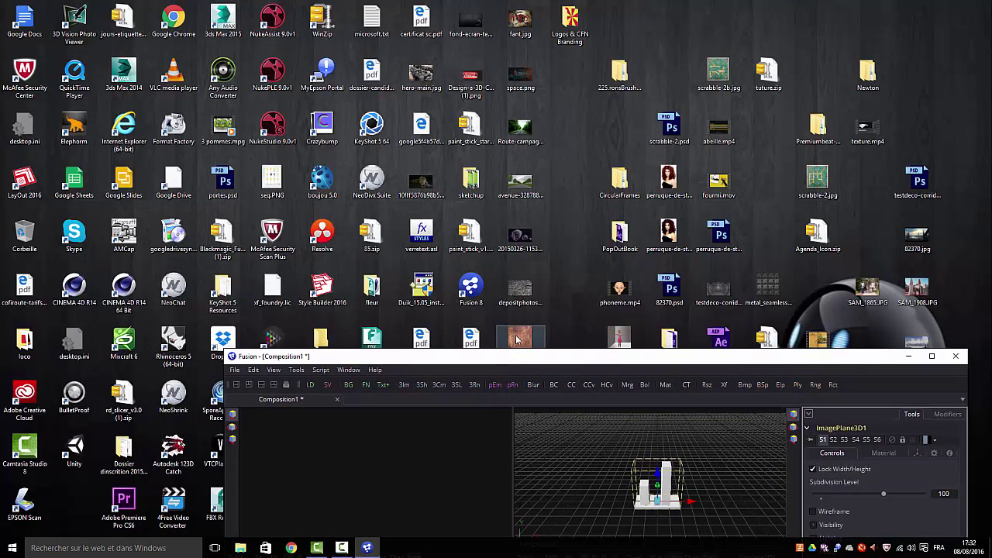
drag(653, 358, 964, 135)
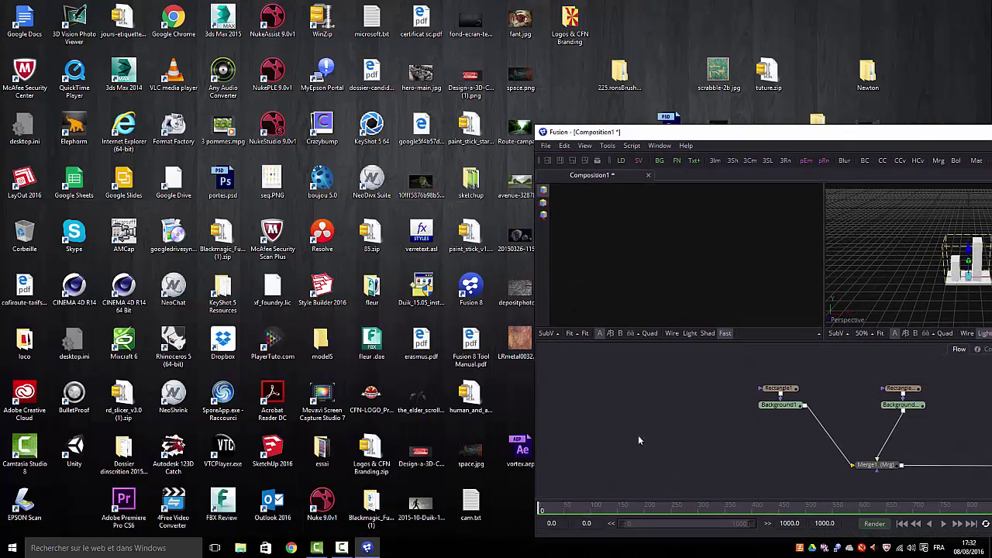
drag(639, 441, 656, 451)
drag(820, 134, 365, 64)
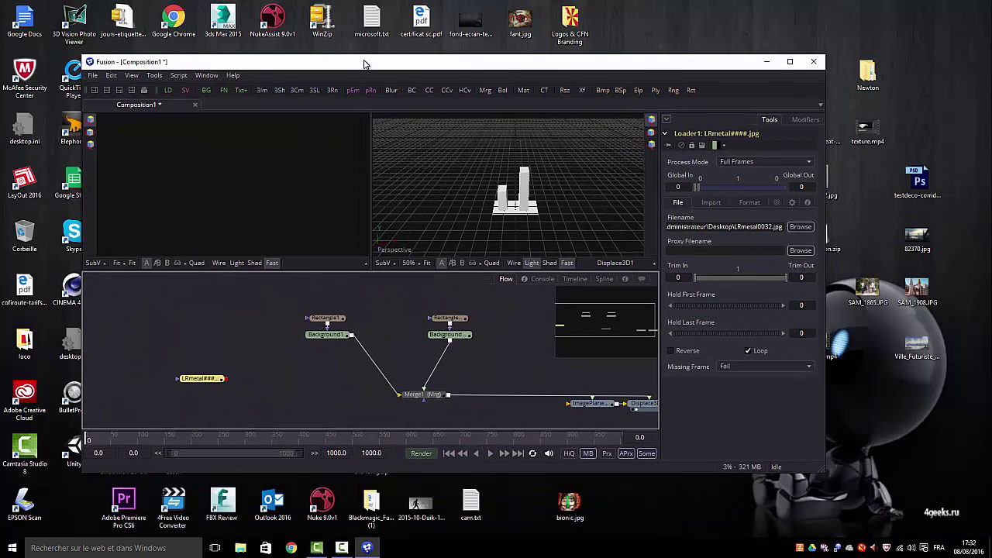
click(790, 62)
Connect the LRmetal Loader to the image plane's material input and place the Loader below the Merge node.
drag(138, 383, 487, 407)
drag(194, 396, 493, 409)
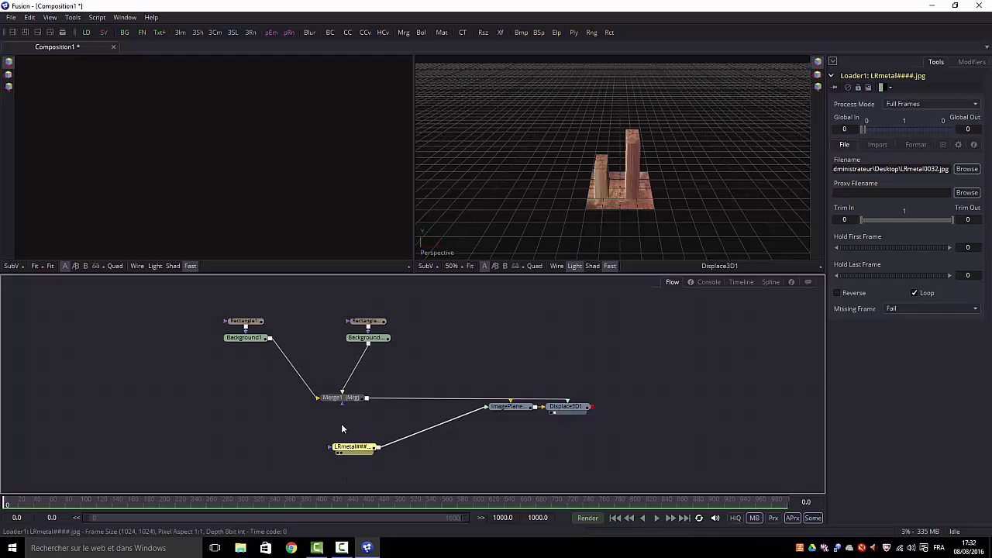
drag(431, 329, 347, 449)
mouse_move(346, 448)
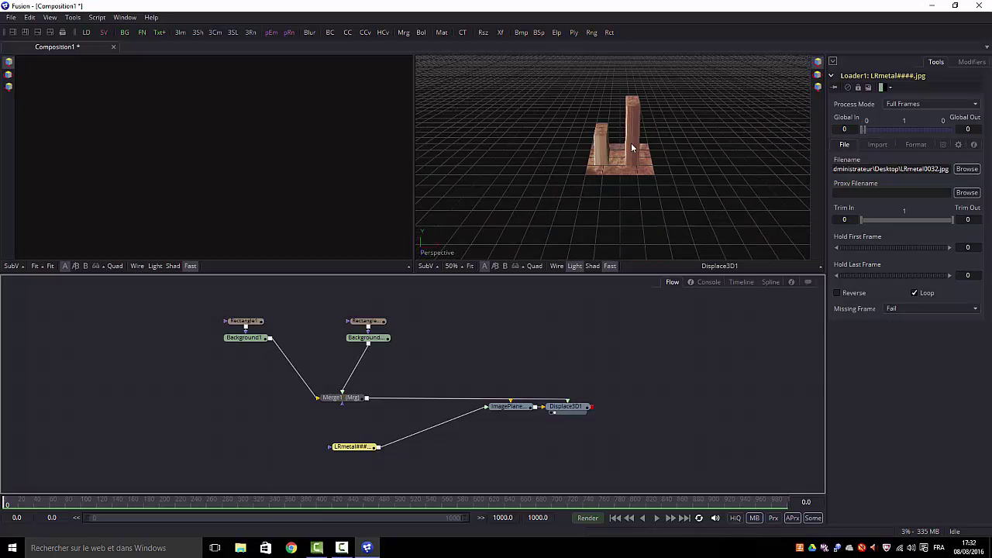
Enlarge the second viewer to 100% and select the textured image plane to inspect its displaced blocks.
click(453, 266)
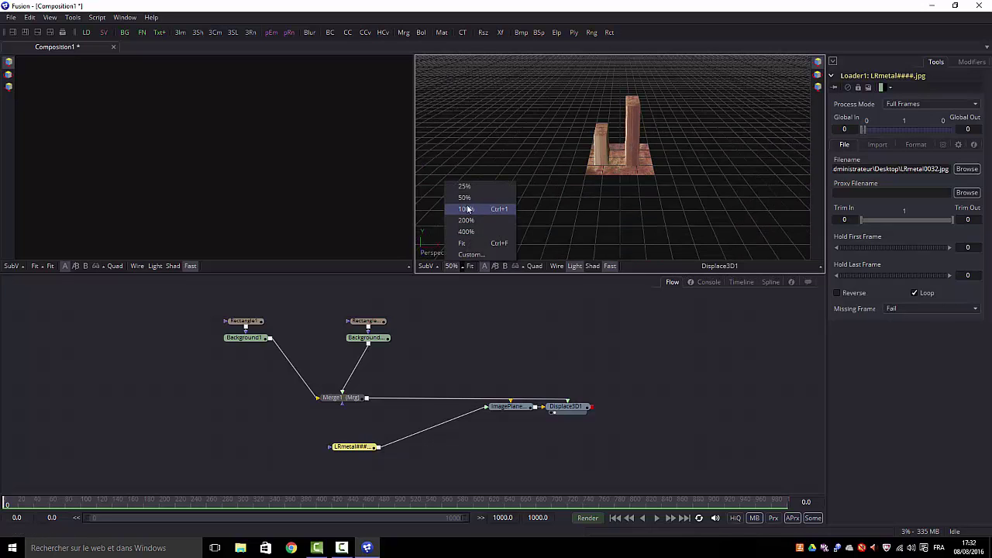
click(466, 210)
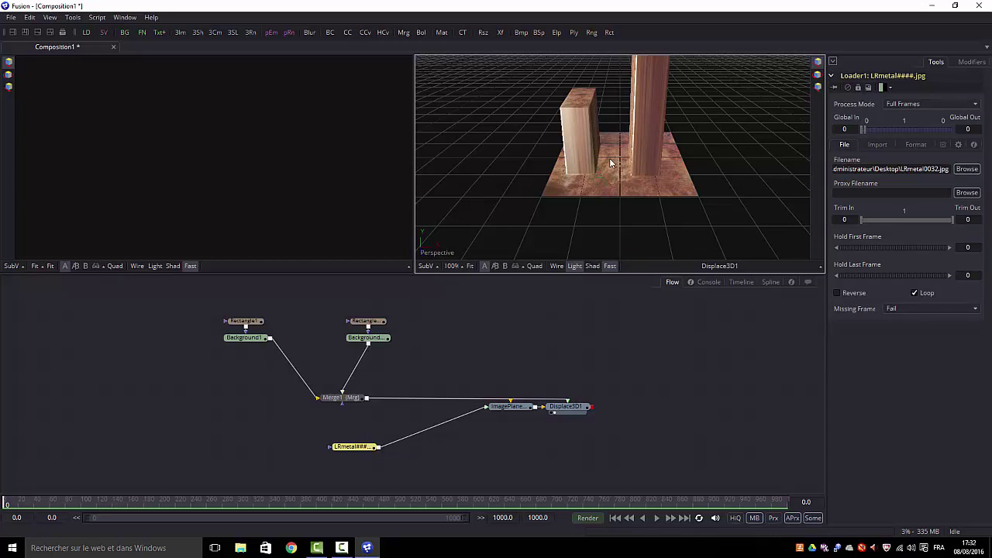
click(609, 201)
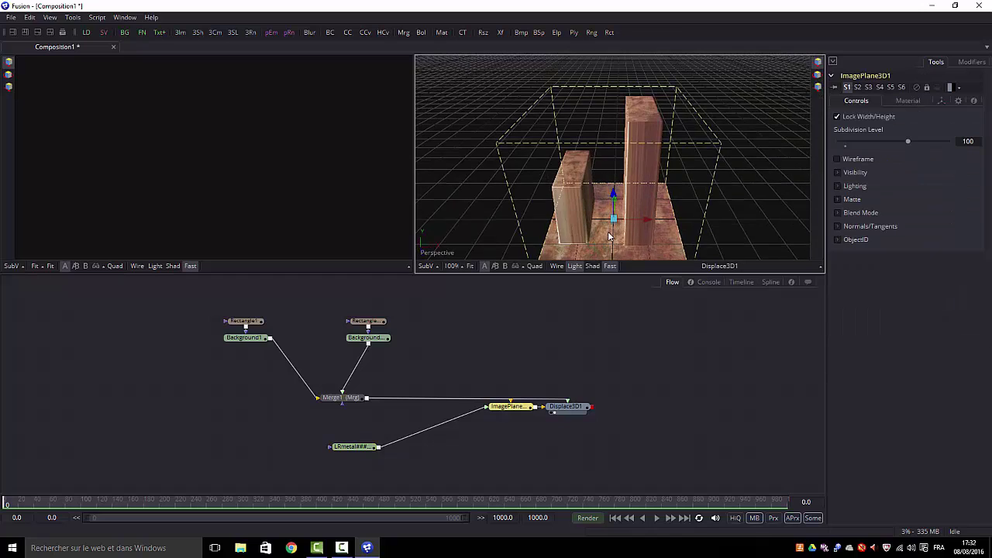